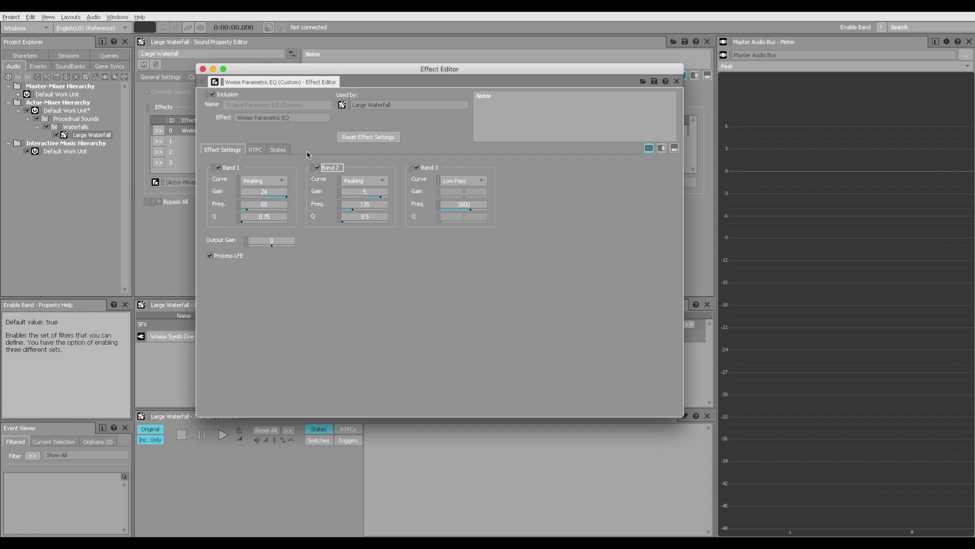
# - Bring up the Parametric EQ's RTPC tab and its list of controllable band properties
pyautogui.click(258, 150)
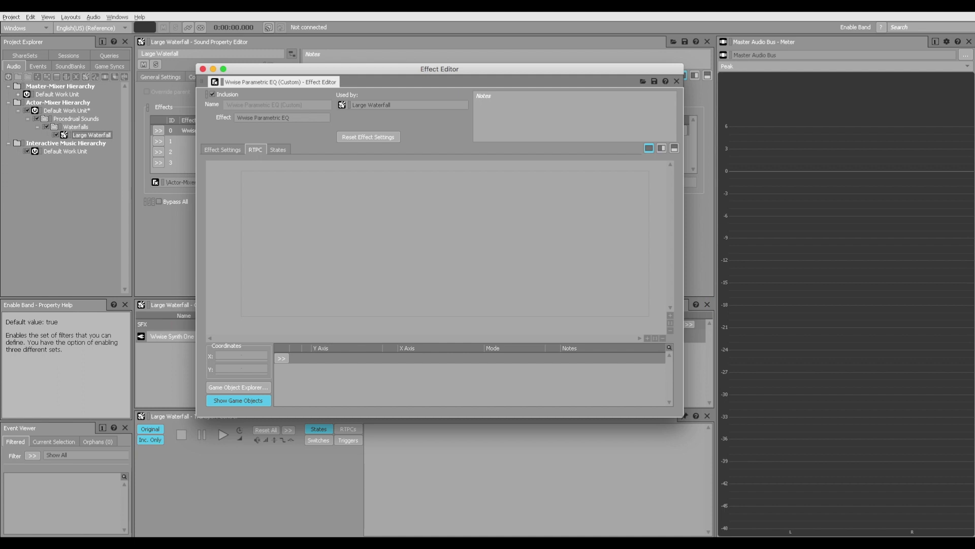
pyautogui.click(282, 358)
pyautogui.moveTo(323, 360)
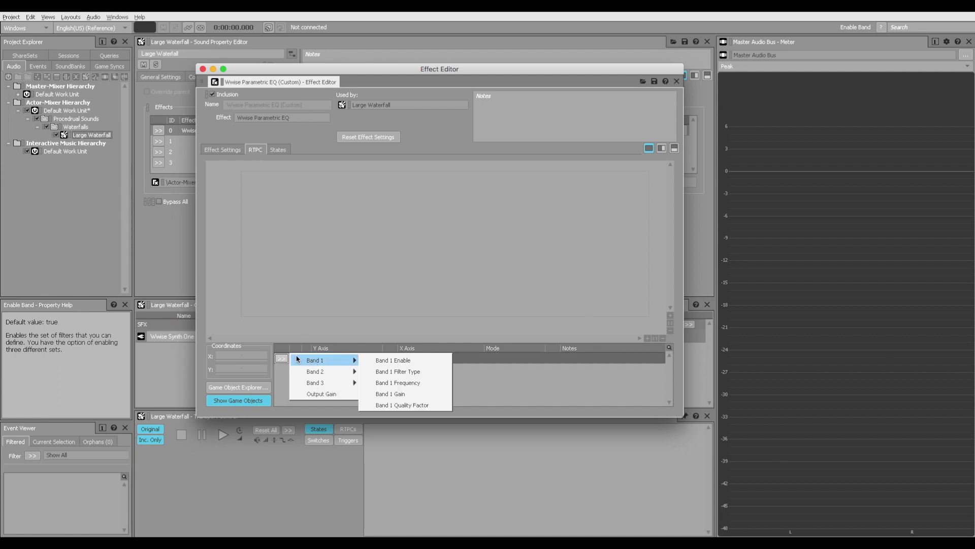
# - Add a Band 1 Frequency curve with Modulator LFO (Custom) as its X axis
pyautogui.click(286, 361)
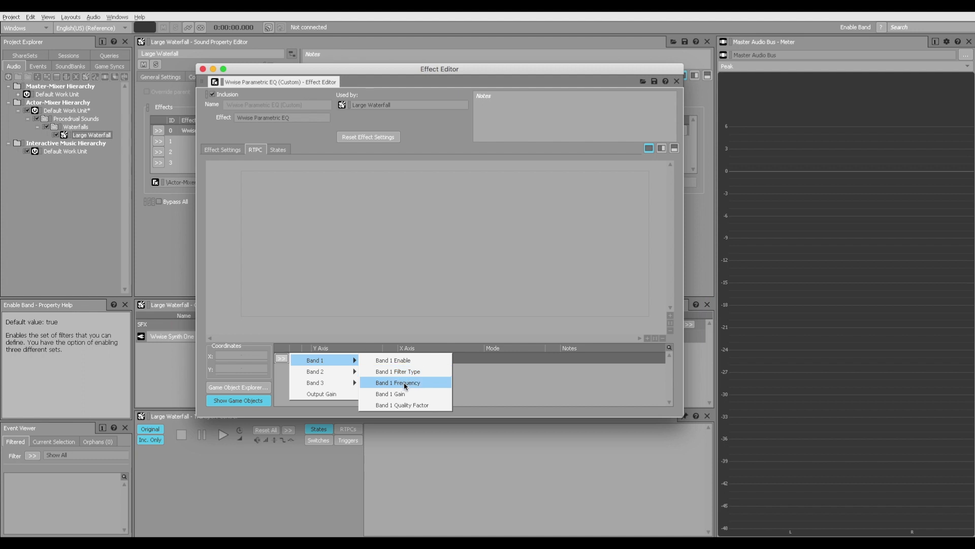
pyautogui.click(404, 384)
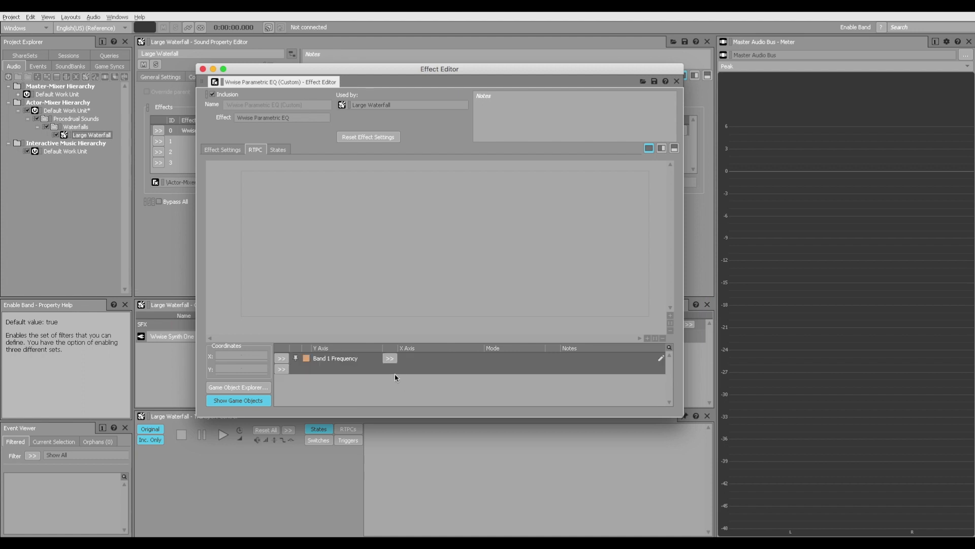
pyautogui.click(390, 358)
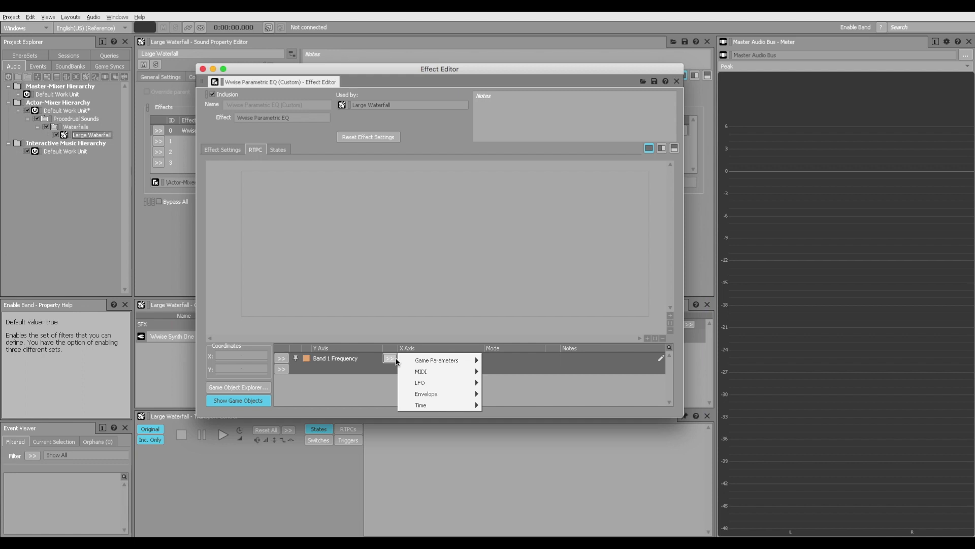
pyautogui.moveTo(439, 382)
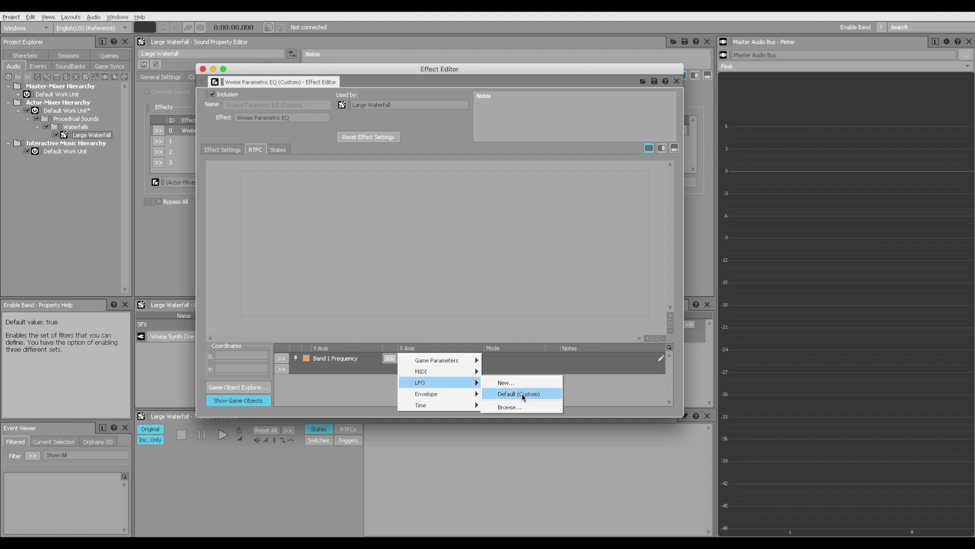
pyautogui.click(523, 393)
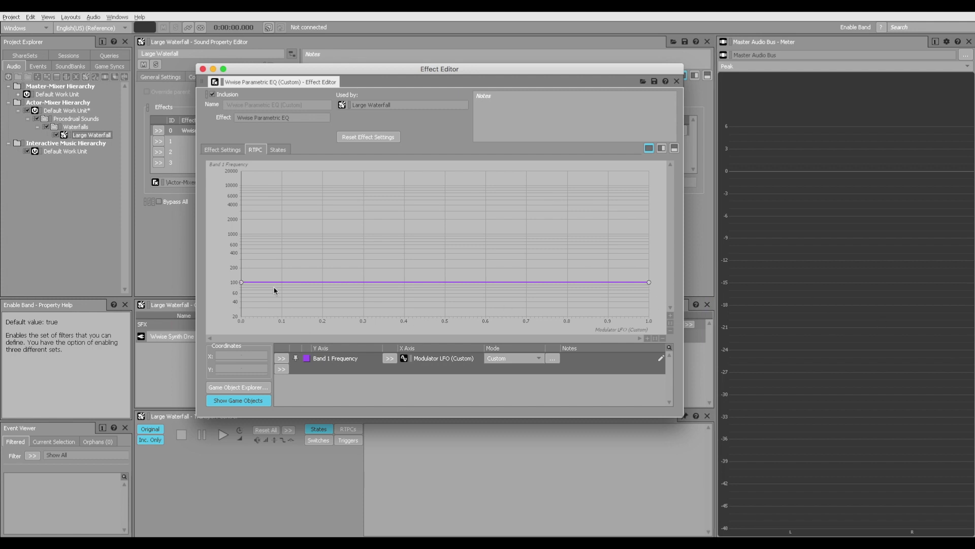
# - Set the Band 1 Frequency curve's left point to Y 55
pyautogui.click(241, 282)
pyautogui.doubleClick(244, 368)
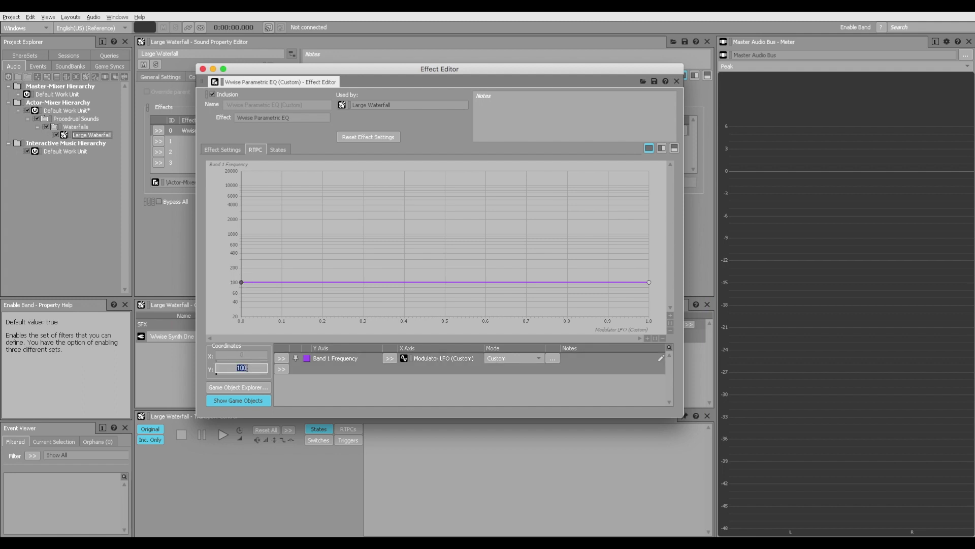
pyautogui.write('50')
pyautogui.press('BackSpace')
pyautogui.write('5')
pyautogui.press('Return')
pyautogui.click(651, 285)
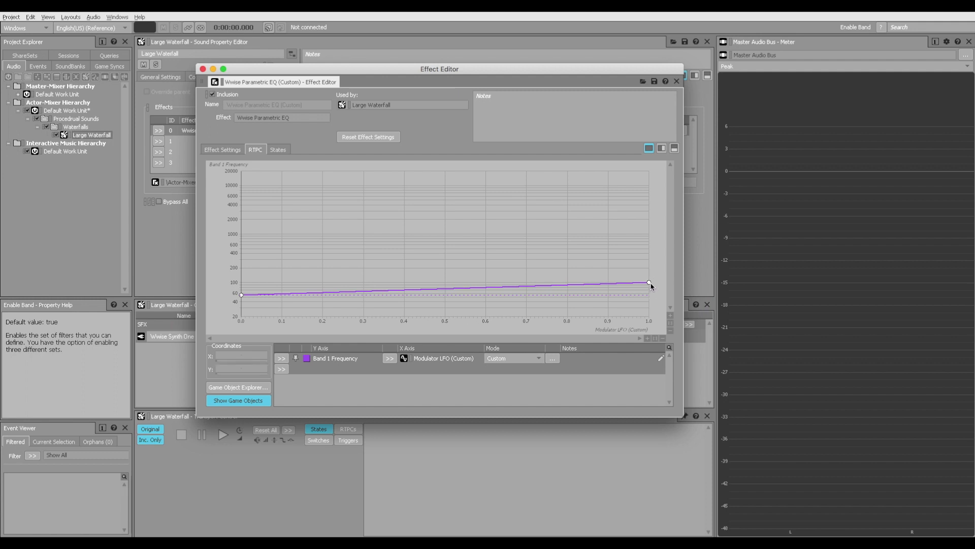
# - Set the curve's right point to Y 80 and bring up the LFO modulator settings
pyautogui.click(649, 284)
pyautogui.doubleClick(244, 368)
pyautogui.write('80')
pyautogui.press('Return')
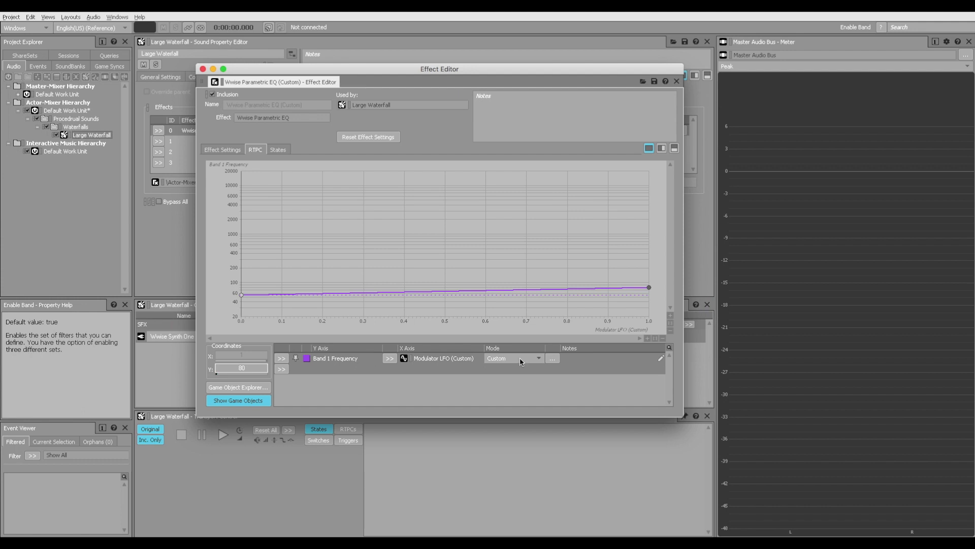
pyautogui.click(557, 362)
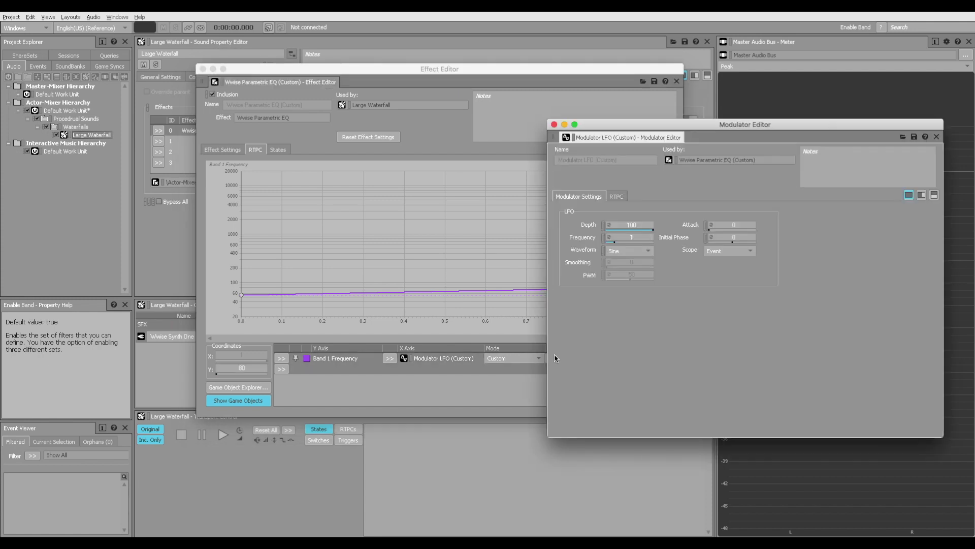
# - Set the custom LFO's waveform to Random with a depth of 50
pyautogui.moveTo(692, 124); pyautogui.dragTo(619, 121)
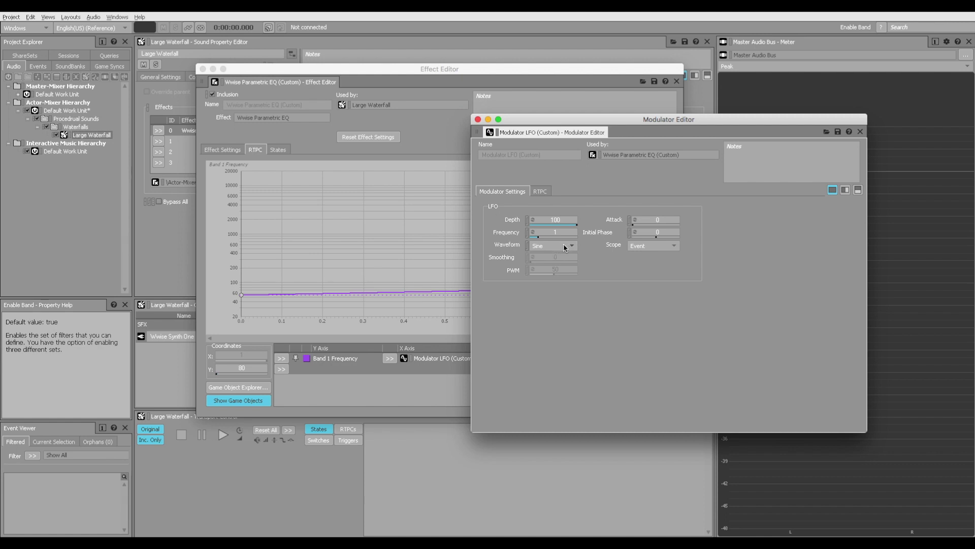
pyautogui.click(564, 245)
pyautogui.click(545, 290)
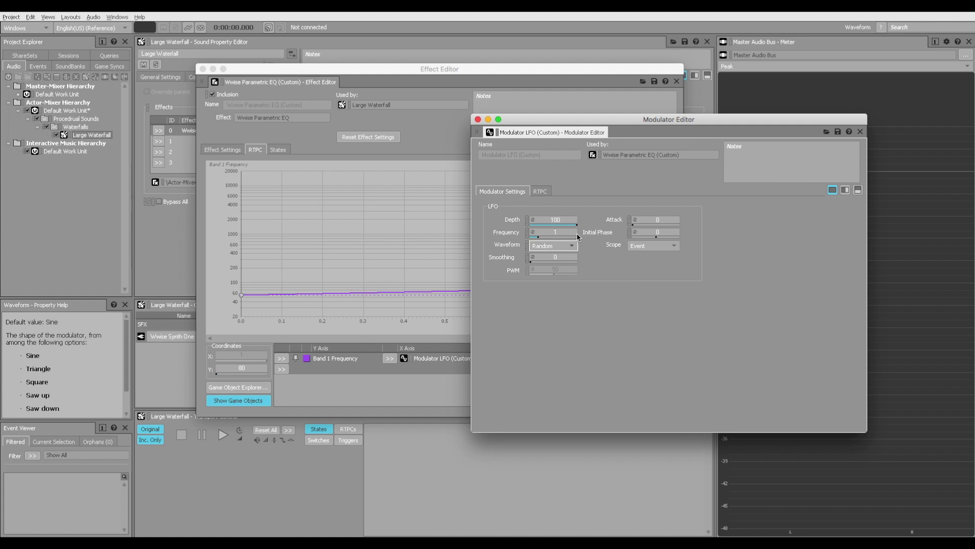
pyautogui.doubleClick(563, 220)
pyautogui.write('5')
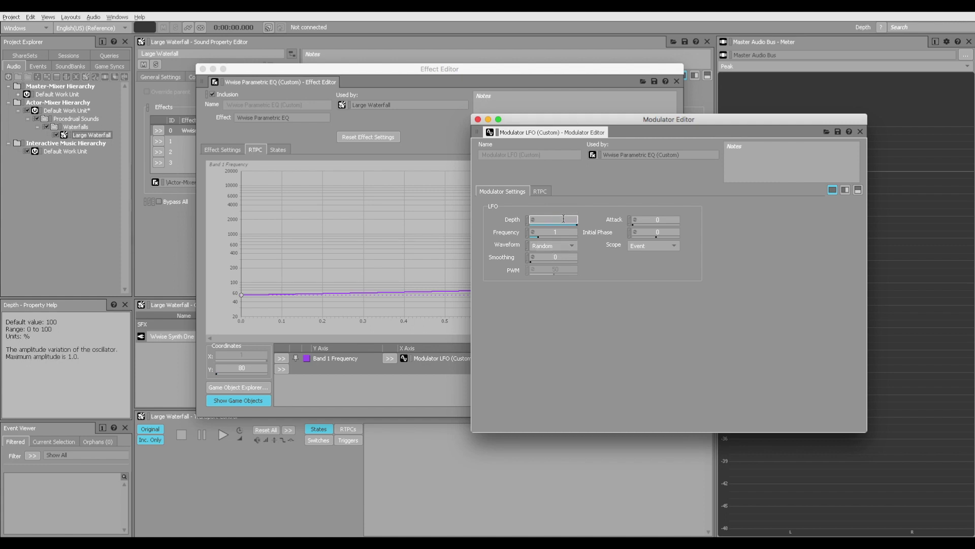
pyautogui.write('0')
pyautogui.press('Return')
# - Try LFO smoothing at 55, then reset smoothing to 0
pyautogui.click(565, 256)
pyautogui.write('55')
pyautogui.press('Return')
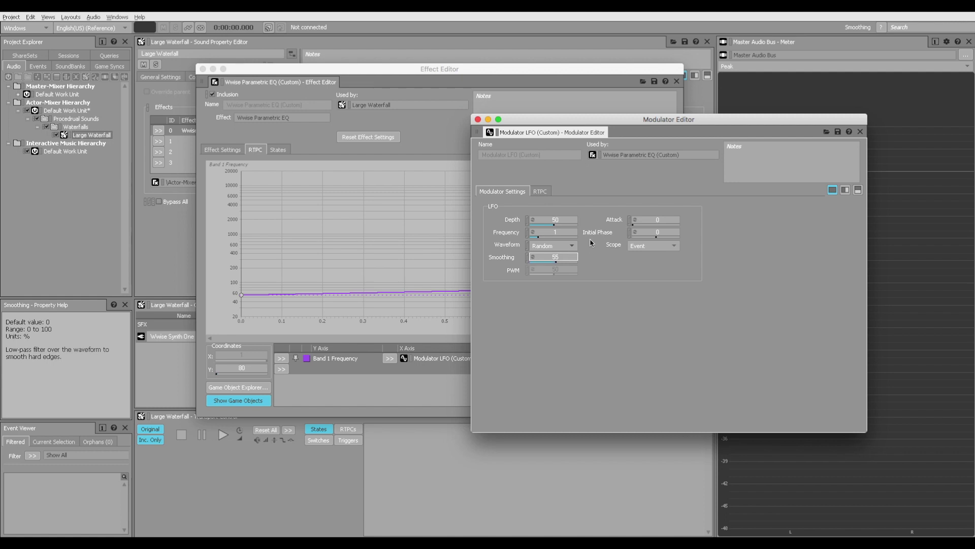
pyautogui.doubleClick(567, 256)
pyautogui.write('0')
pyautogui.press('Return')
pyautogui.click(435, 76)
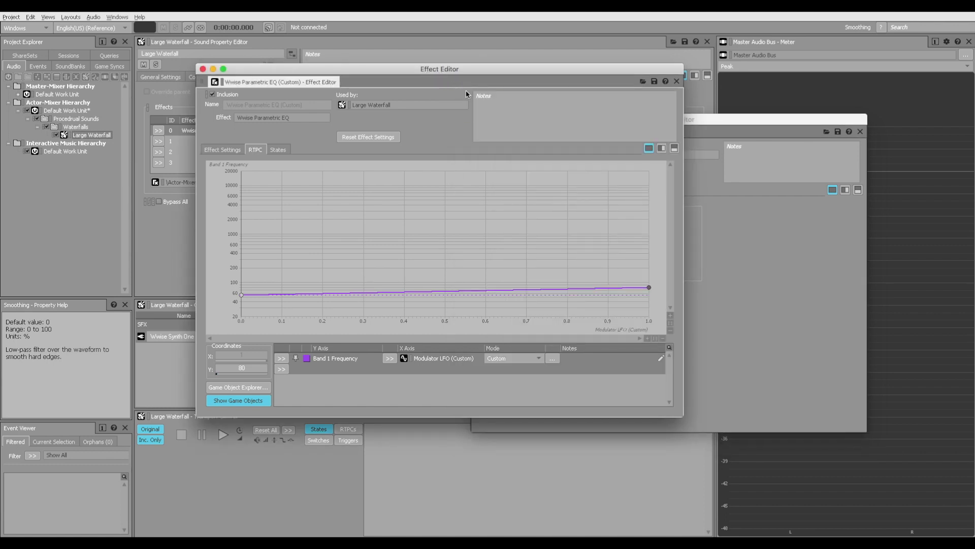
# - Play and stop the waterfall sound to audition the Band 1 modulation
pyautogui.press('space')
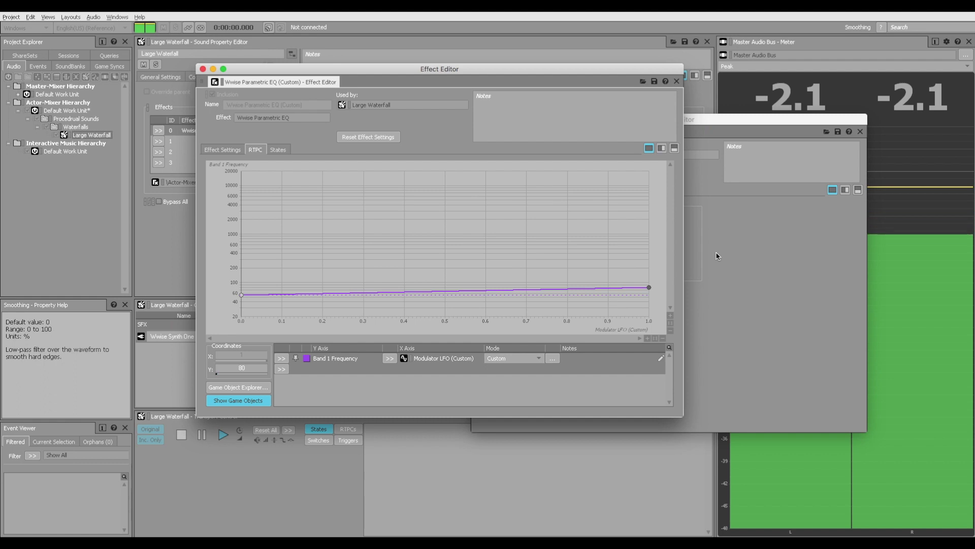
pyautogui.press('space')
pyautogui.click(716, 256)
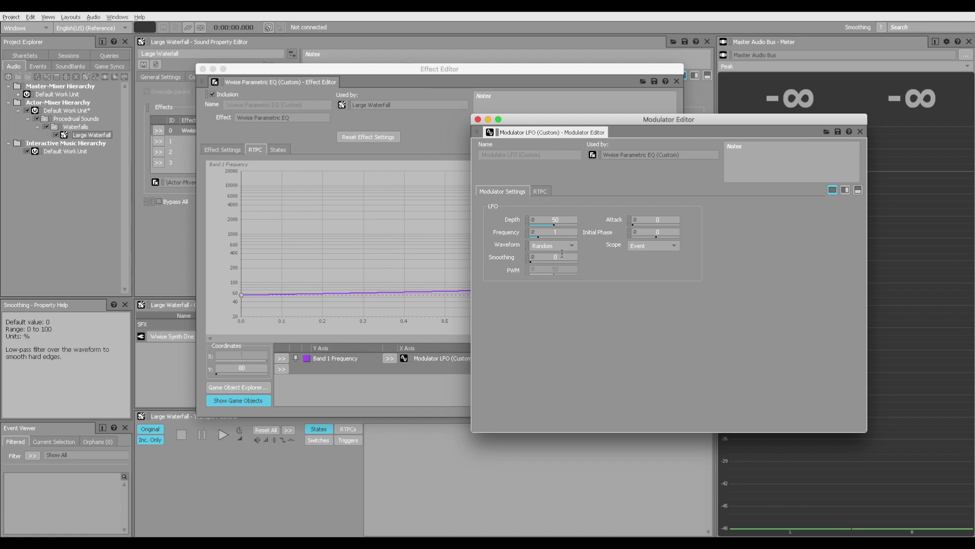
# - Give the custom LFO smoothing 55 and a 5-second attack
pyautogui.doubleClick(562, 253)
pyautogui.write('55')
pyautogui.doubleClick(660, 219)
pyautogui.write('5')
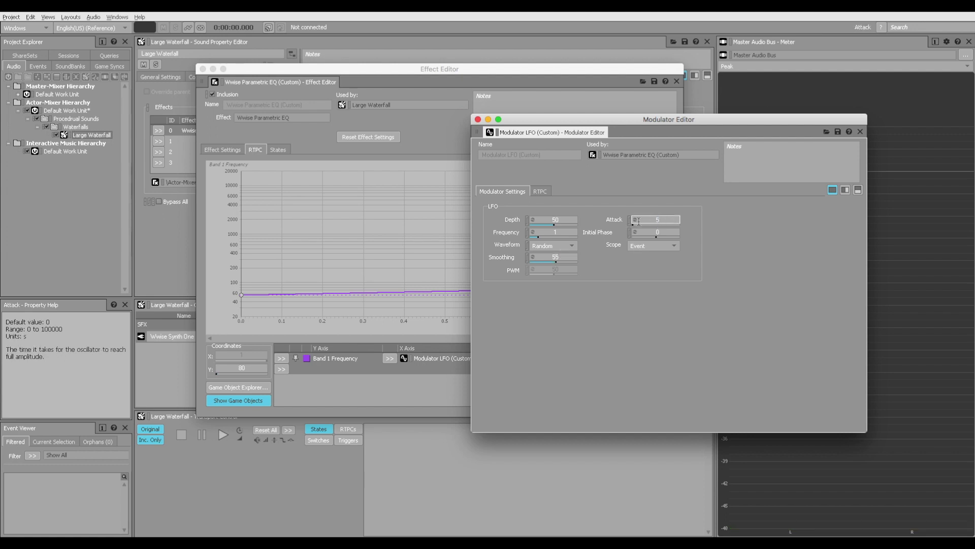
pyautogui.press('Return')
pyautogui.click(534, 233)
# - Enable randomization on the LFO frequency in the Randomizer
pyautogui.moveTo(590, 250)
pyautogui.mouseDown()
pyautogui.moveTo(385, 180)
pyautogui.moveTo(374, 195)
pyautogui.mouseUp()
pyautogui.click(389, 236)
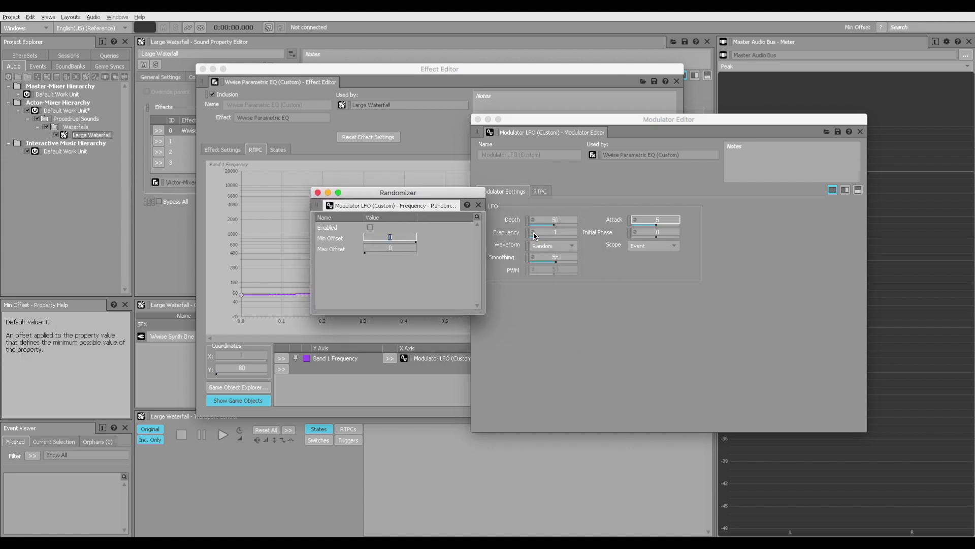
pyautogui.click(370, 227)
pyautogui.click(556, 232)
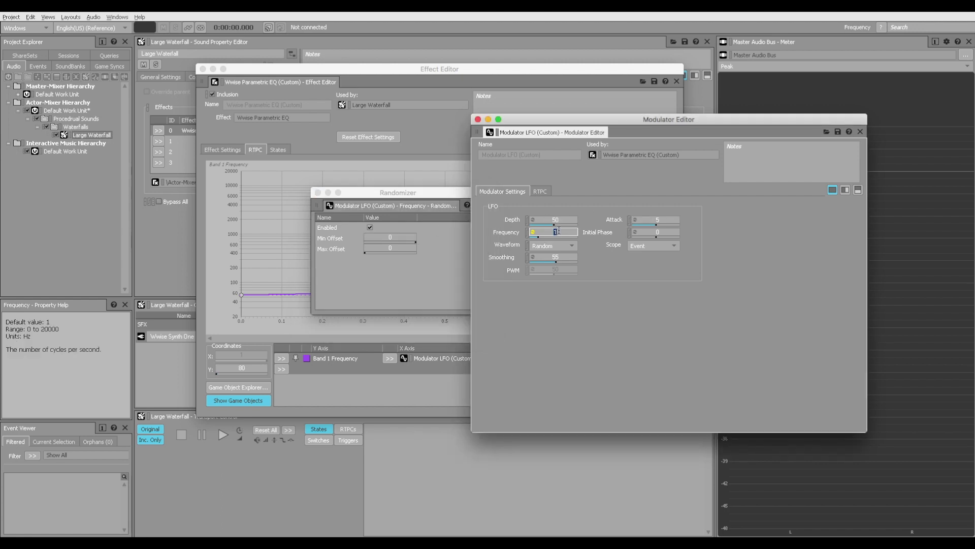
pyautogui.write('5')
pyautogui.click(429, 235)
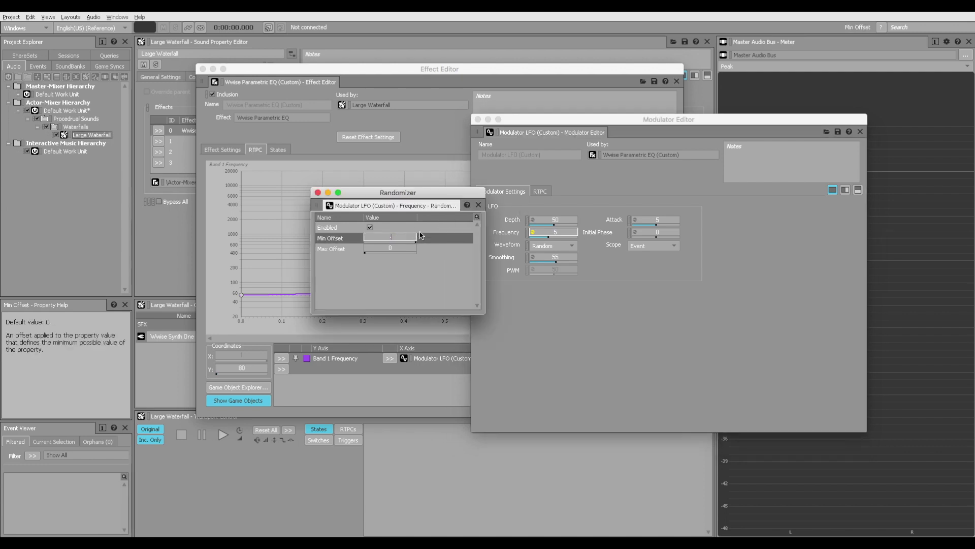
pyautogui.write('-3')
# - Set random offsets -3 and 3, then close the Randomizer and Modulator Editor
pyautogui.click(403, 246)
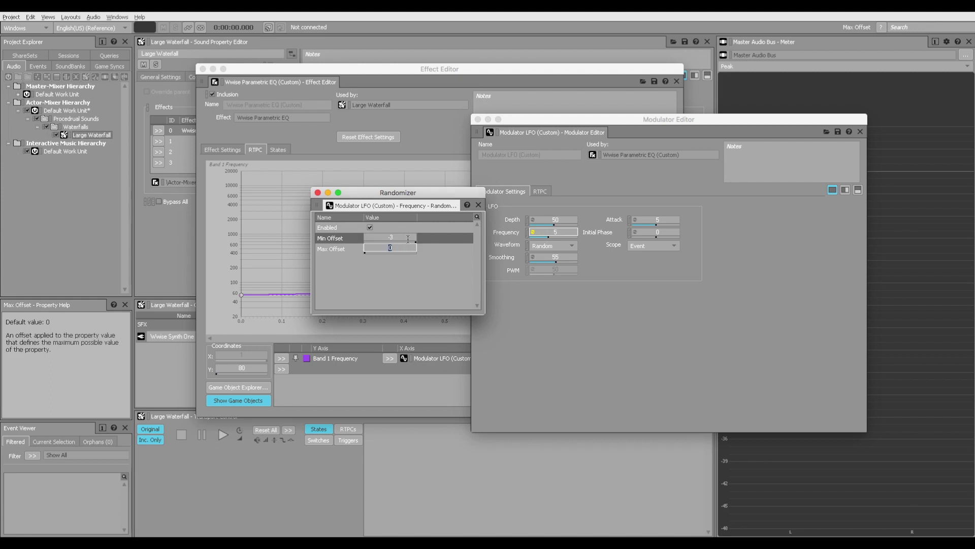
pyautogui.write('3')
pyautogui.click(421, 267)
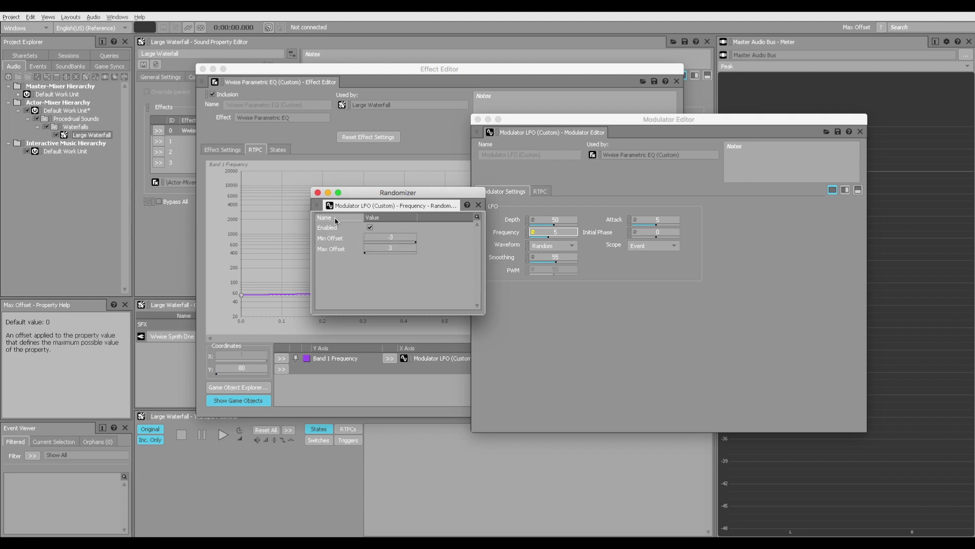
pyautogui.click(318, 193)
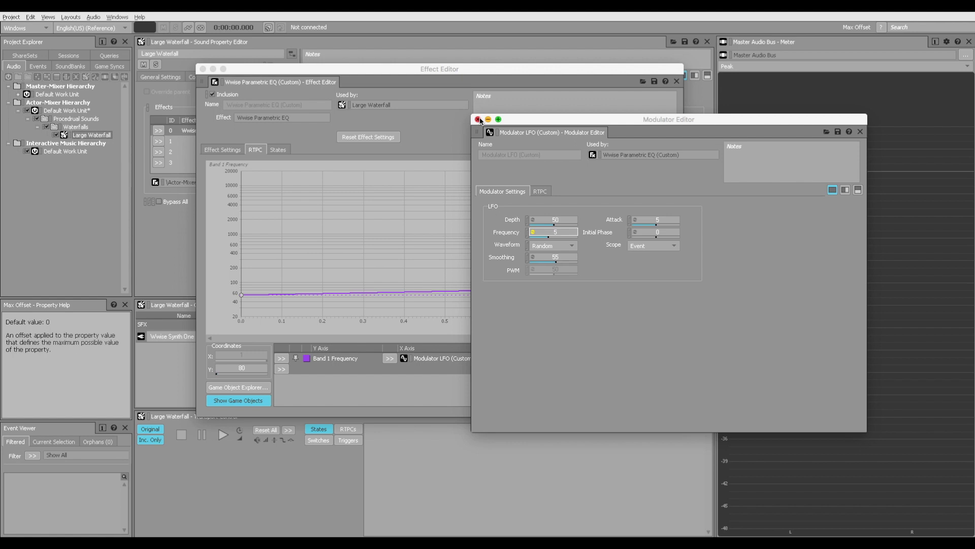
pyautogui.click(478, 120)
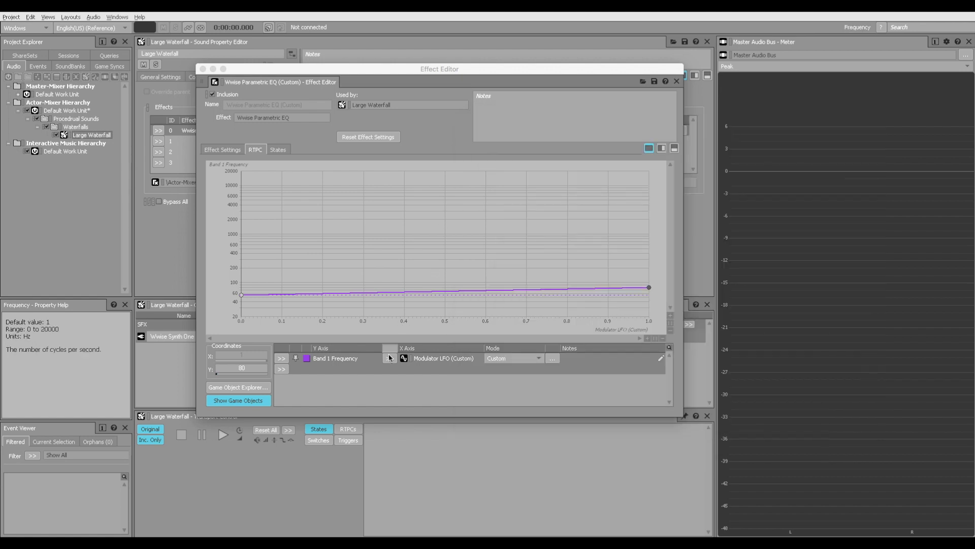
# - Add a Band 2 Frequency curve driven by Modulator LFO (Custom)
pyautogui.click(281, 373)
pyautogui.moveTo(324, 382)
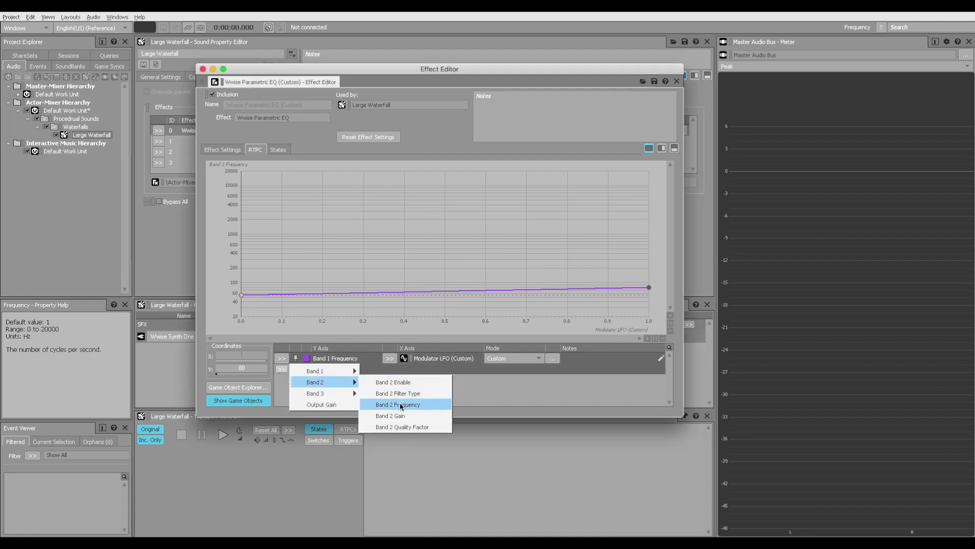
pyautogui.click(396, 405)
pyautogui.click(389, 369)
pyautogui.moveTo(437, 370)
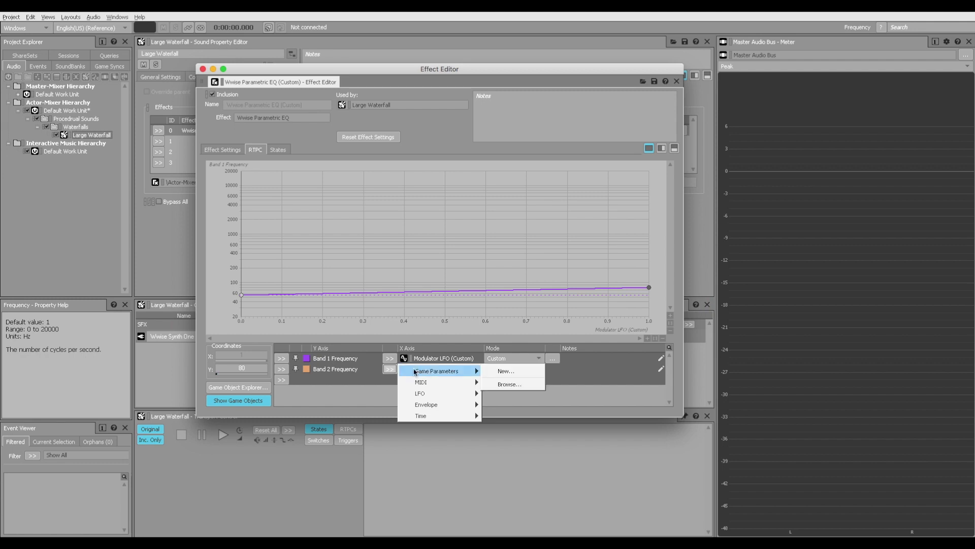
pyautogui.click(512, 404)
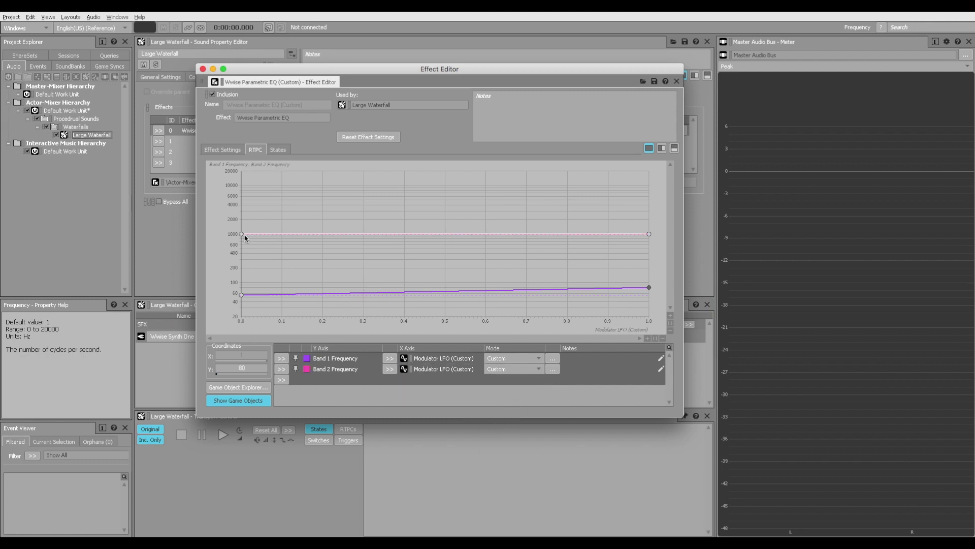
# - Set the Band 2 curve's left point to 125 Hz and select the right endpoint
pyautogui.click(242, 236)
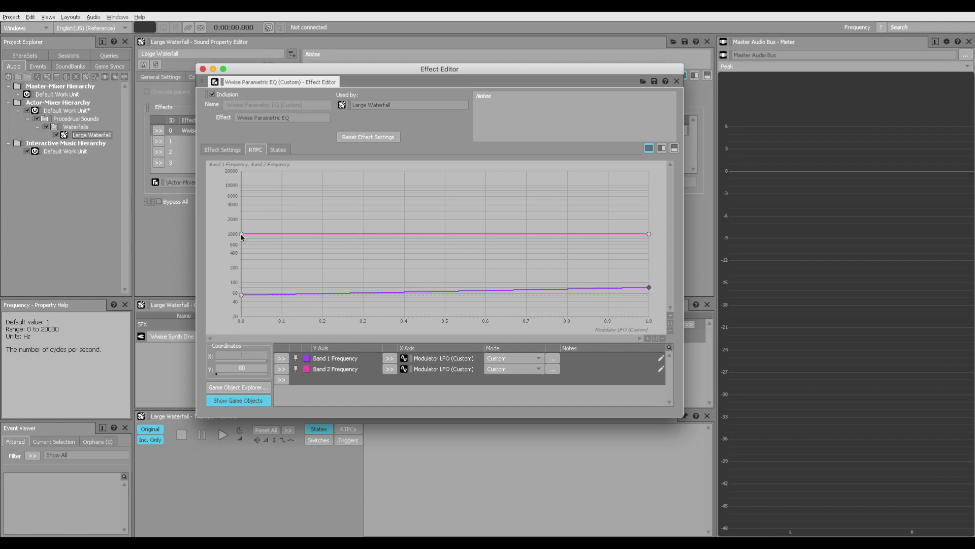
pyautogui.click(242, 234)
pyautogui.doubleClick(247, 368)
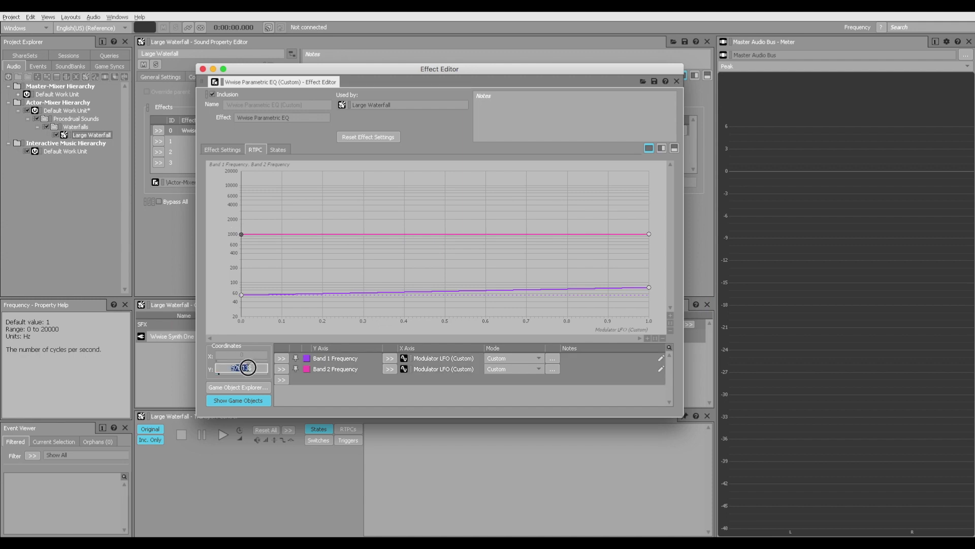
pyautogui.write('1256')
pyautogui.press('BackSpace')
pyautogui.press('Return')
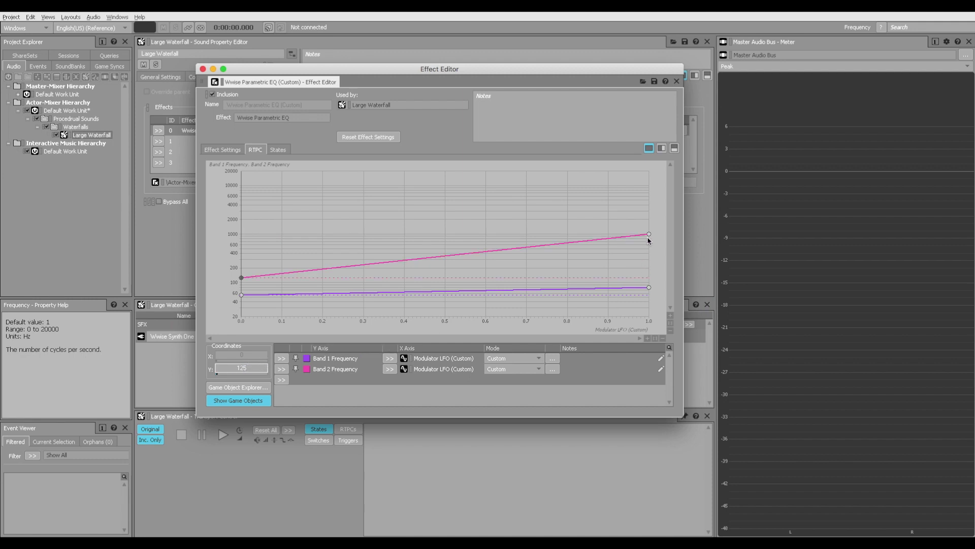
pyautogui.click(649, 237)
pyautogui.doubleClick(255, 367)
pyautogui.write('160')
# - Lower Band 2's right curve point to 160 Hz and bring up its LFO waveform settings
pyautogui.press('Return')
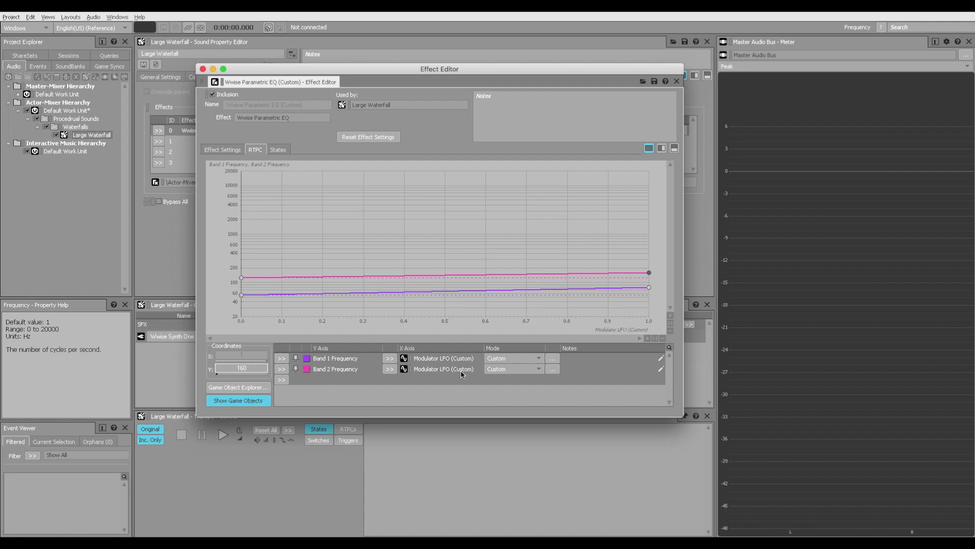
pyautogui.click(553, 369)
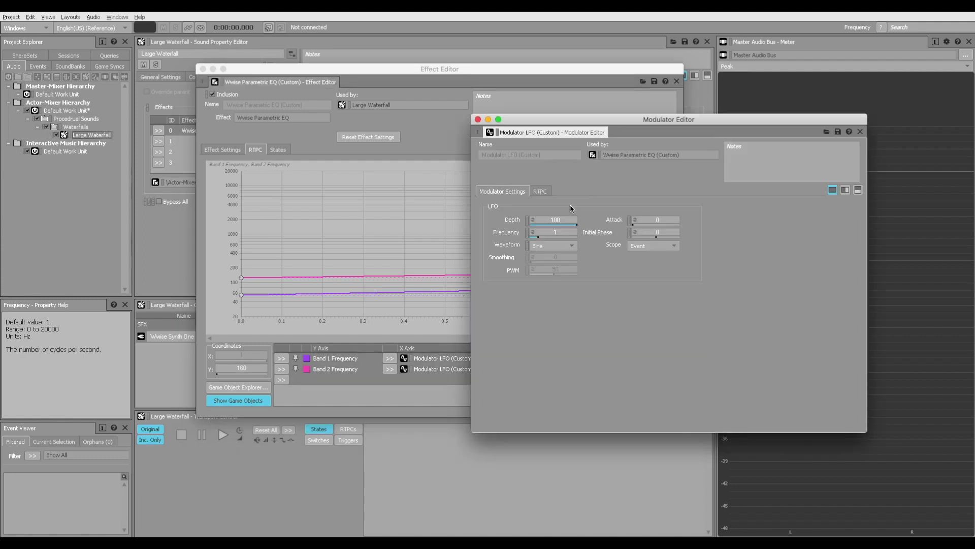
pyautogui.click(571, 246)
# - Set Band 2's LFO to Random waveform, depth 50, smoothing 55, attack 5, frequency 5
pyautogui.click(572, 278)
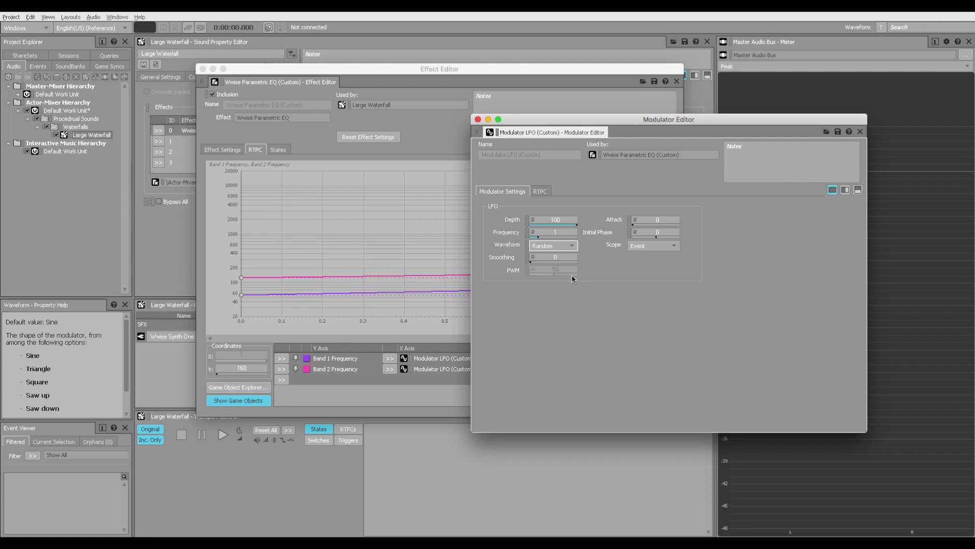
pyautogui.click(568, 219)
pyautogui.write('5')
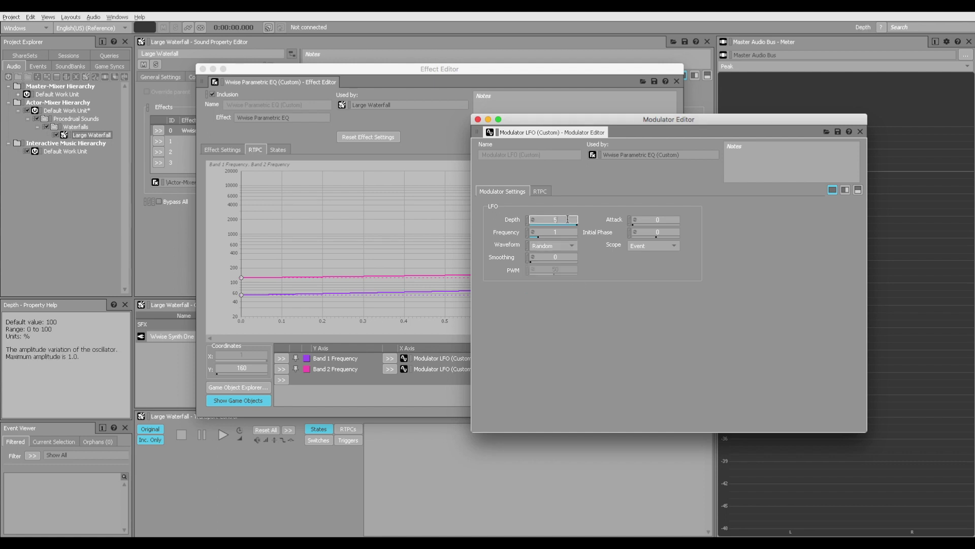
pyautogui.write('0')
pyautogui.click(562, 257)
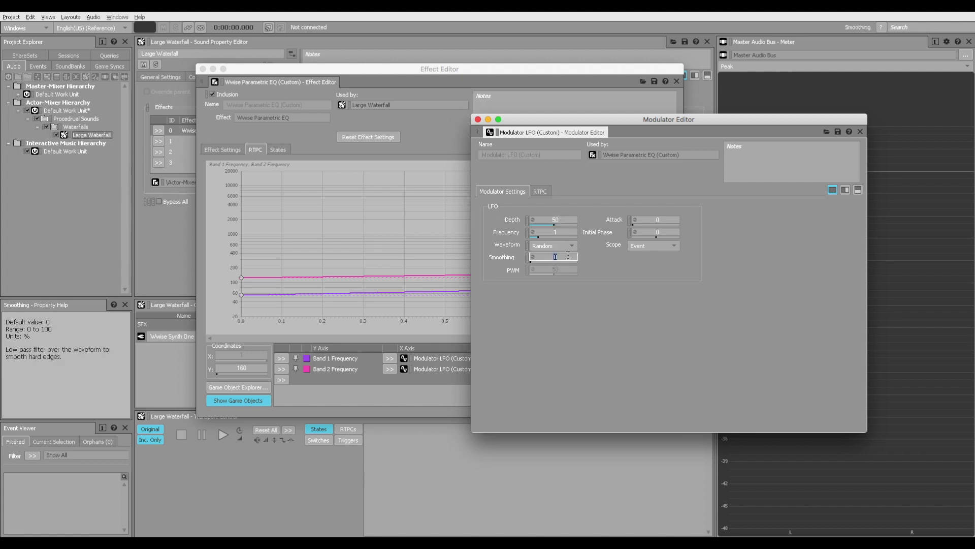
pyautogui.write('5')
pyautogui.write('5')
pyautogui.click(658, 220)
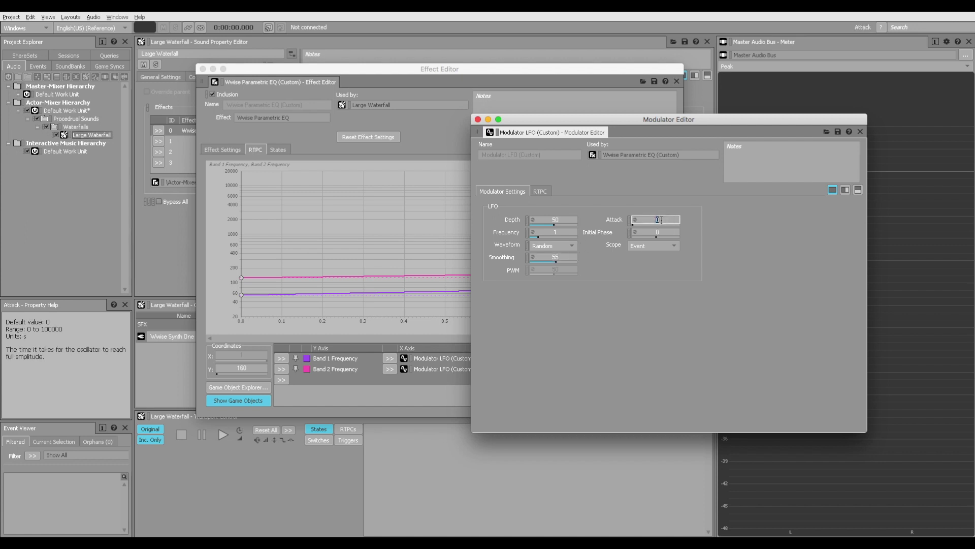
pyautogui.write('5')
pyautogui.click(555, 231)
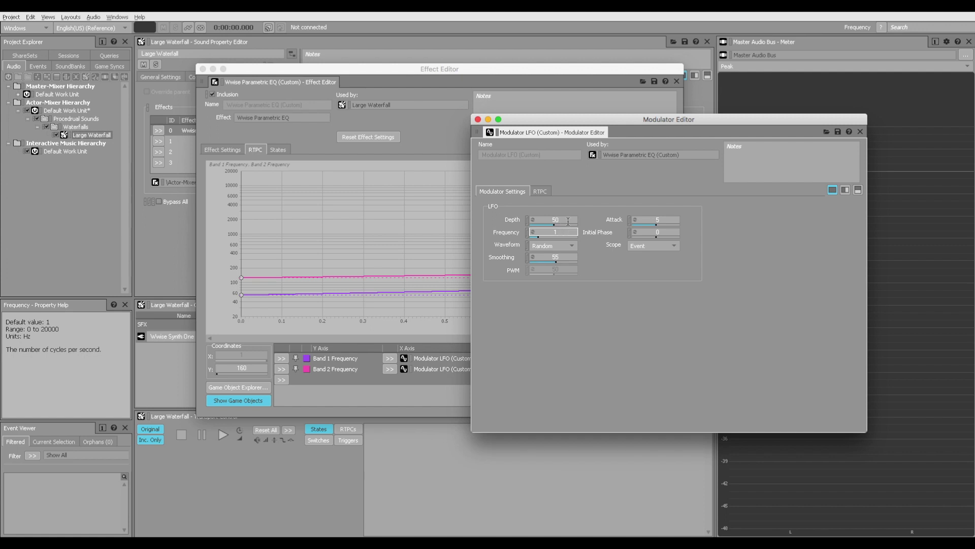
pyautogui.write('5')
pyautogui.click(533, 233)
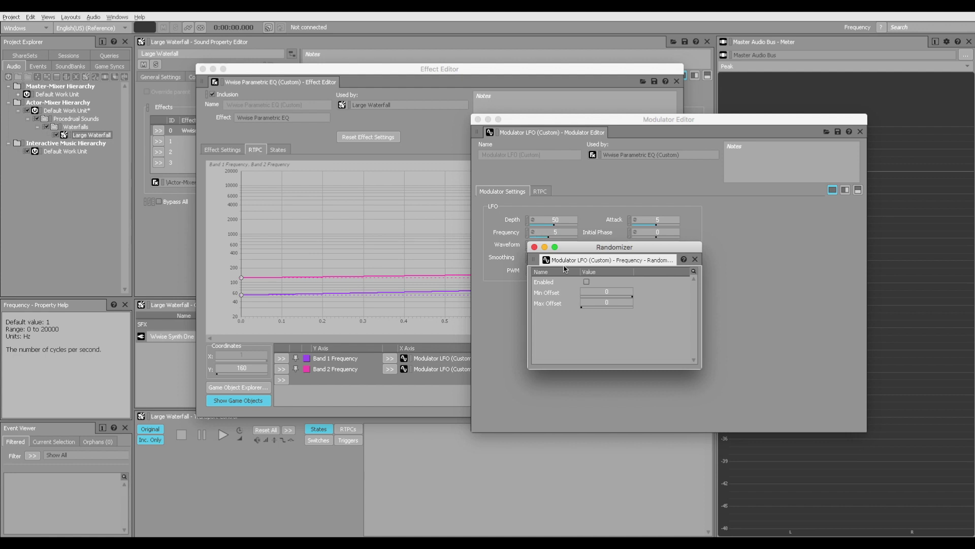
# - Randomize the LFO frequency between offsets -3 and 3 and close both editor windows
pyautogui.moveTo(595, 248); pyautogui.dragTo(355, 218)
pyautogui.click(346, 254)
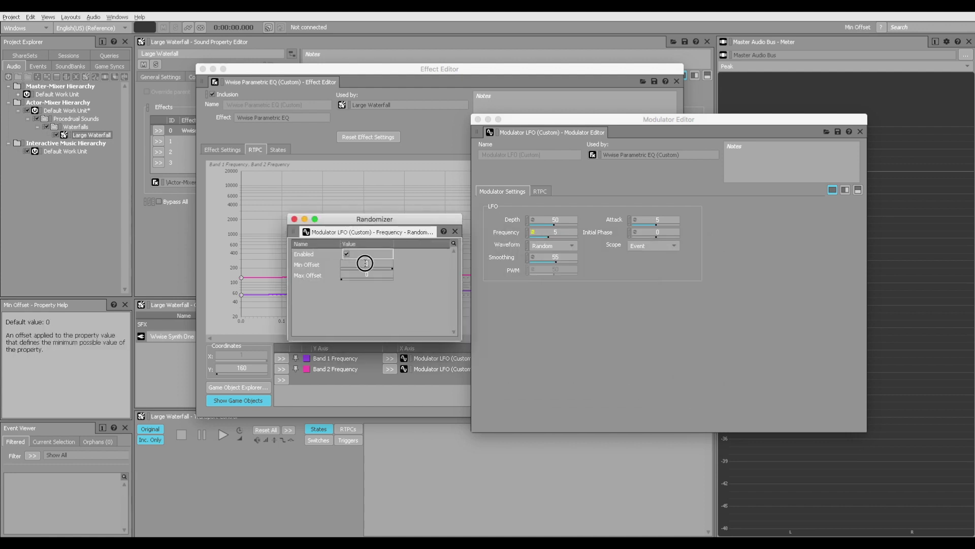
pyautogui.write('-3')
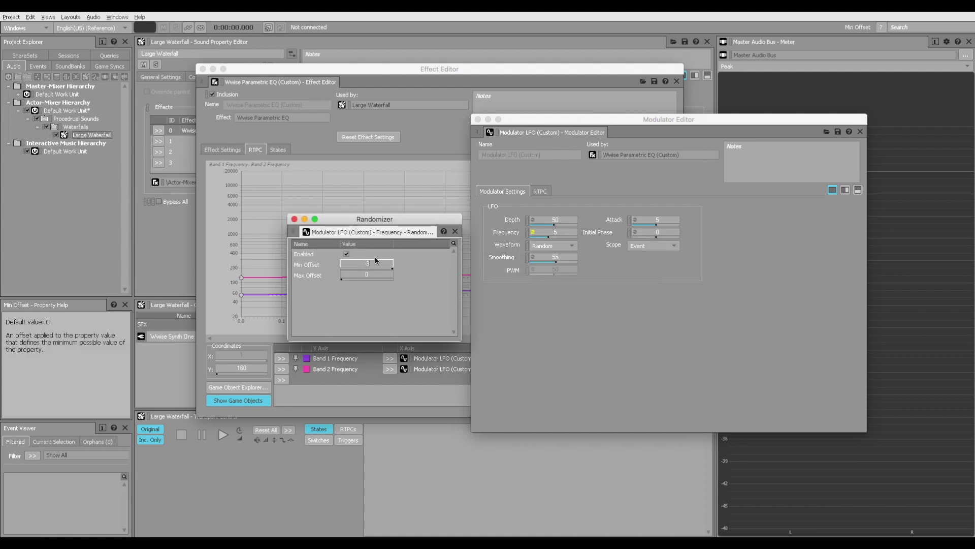
pyautogui.press('Tab')
pyautogui.write('3')
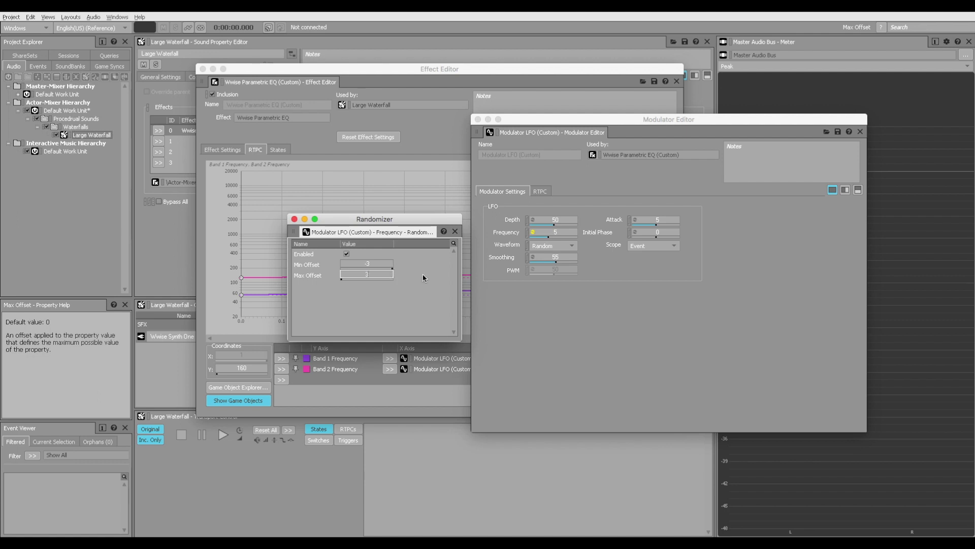
pyautogui.press('Return')
pyautogui.click(295, 219)
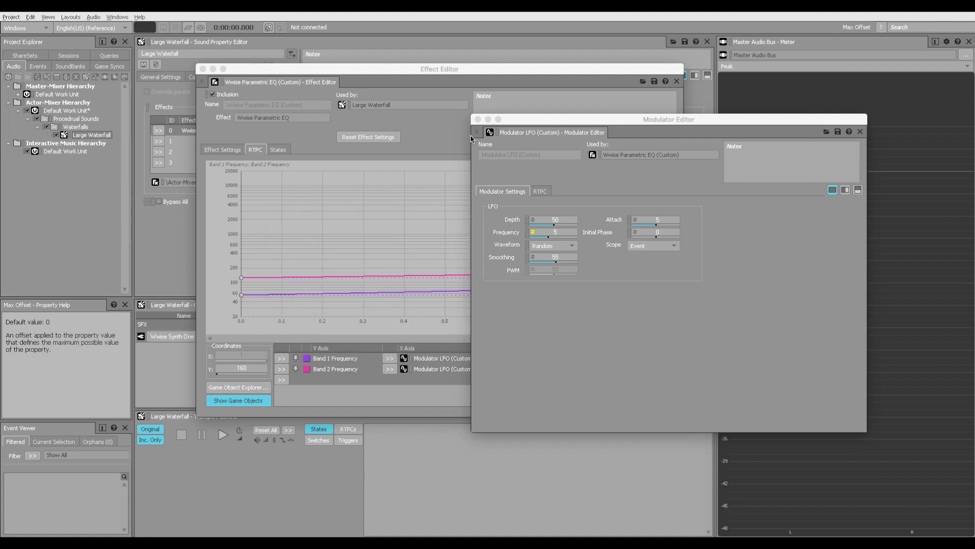
pyautogui.click(476, 119)
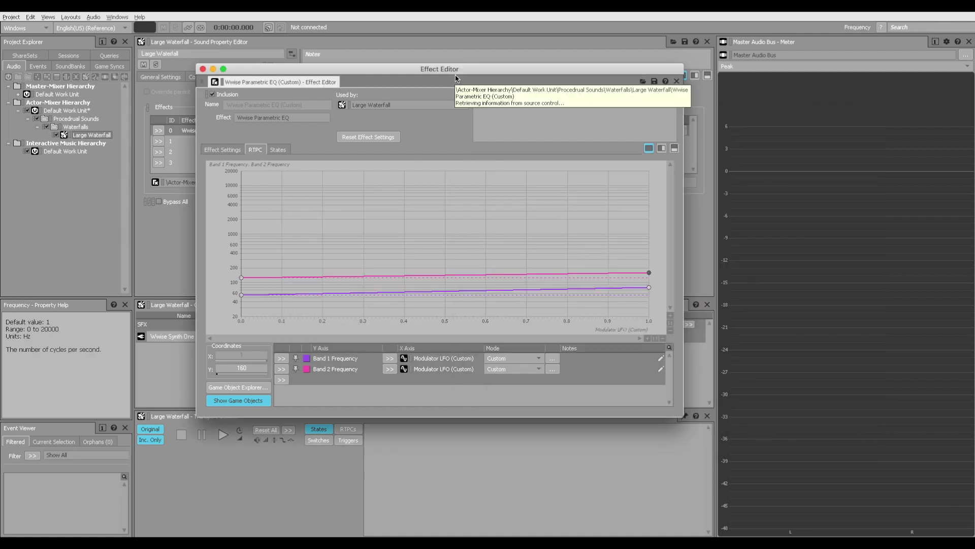
pyautogui.press('space')
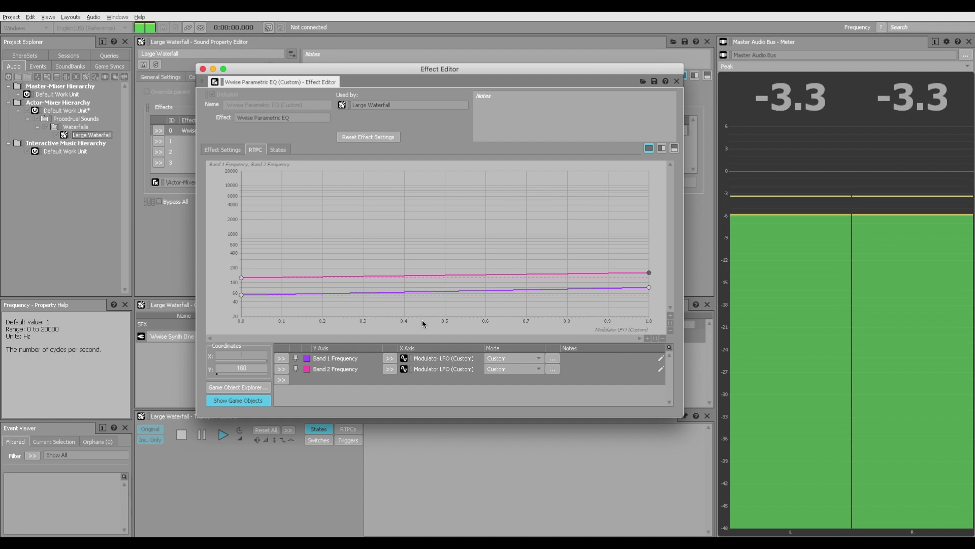
pyautogui.press('space')
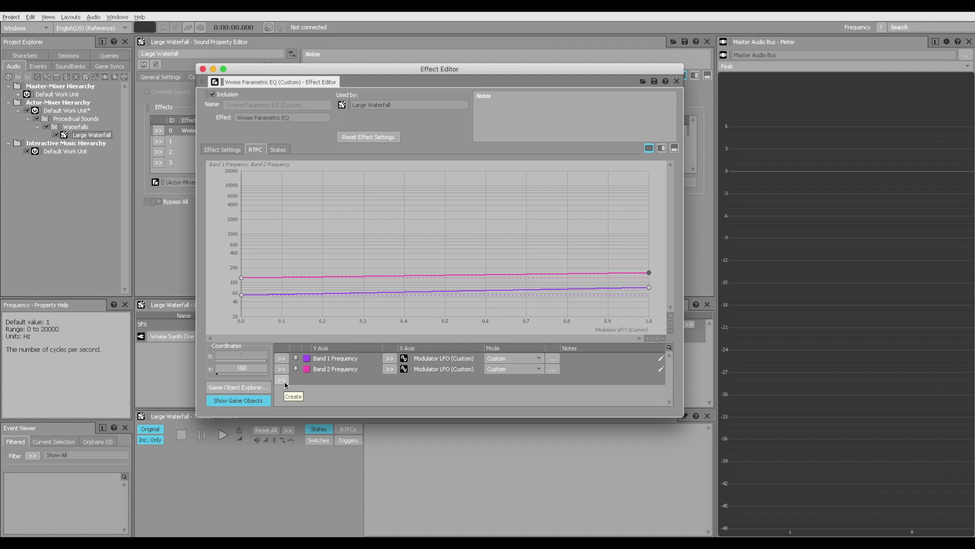
# - Add a Band 3 Frequency RTPC curve to the EQ and begin a new game parameter for its X axis
pyautogui.click(282, 380)
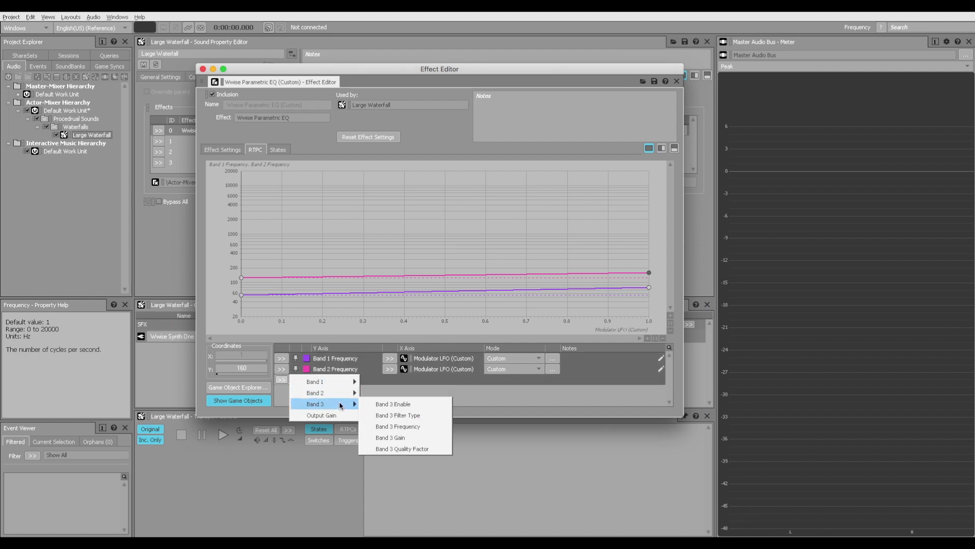
pyautogui.click(401, 427)
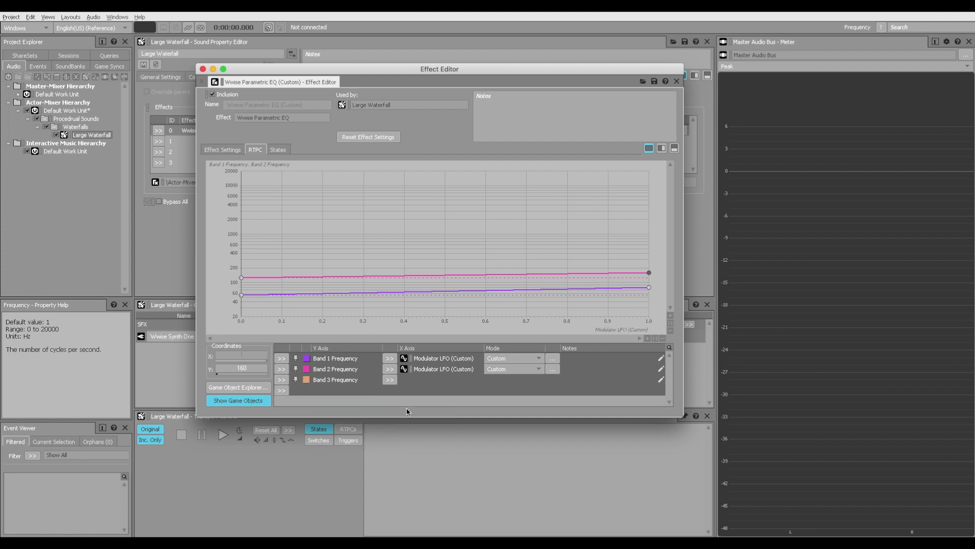
pyautogui.click(388, 380)
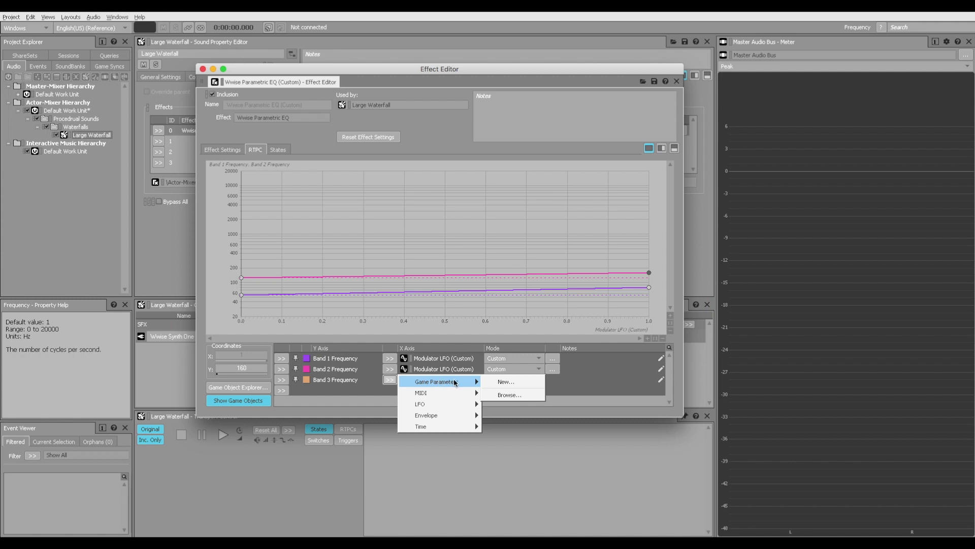
pyautogui.click(504, 384)
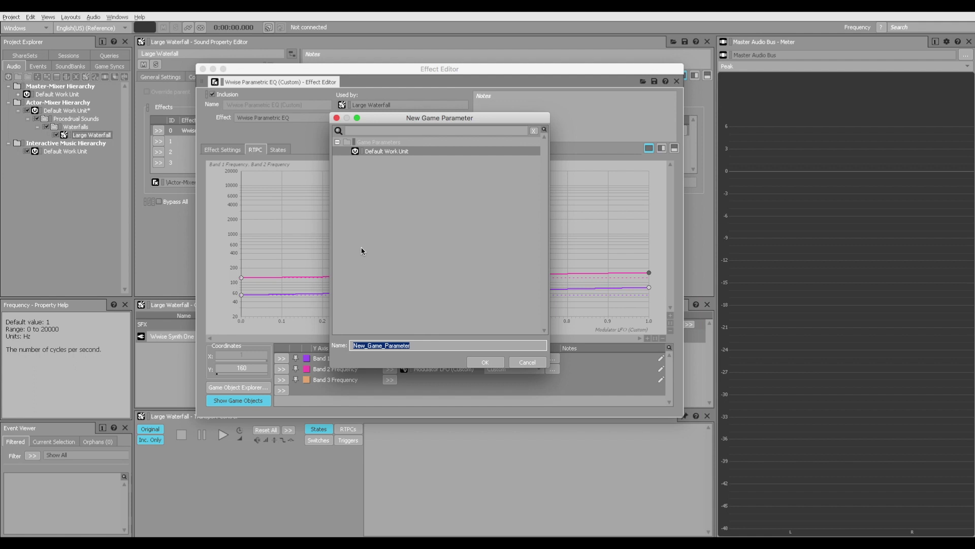
# - Name the new game parameter Player_Position and confirm it as Band 3's driver
pyautogui.press('BackSpace')
pyautogui.write('yer_Position')
pyautogui.click(496, 363)
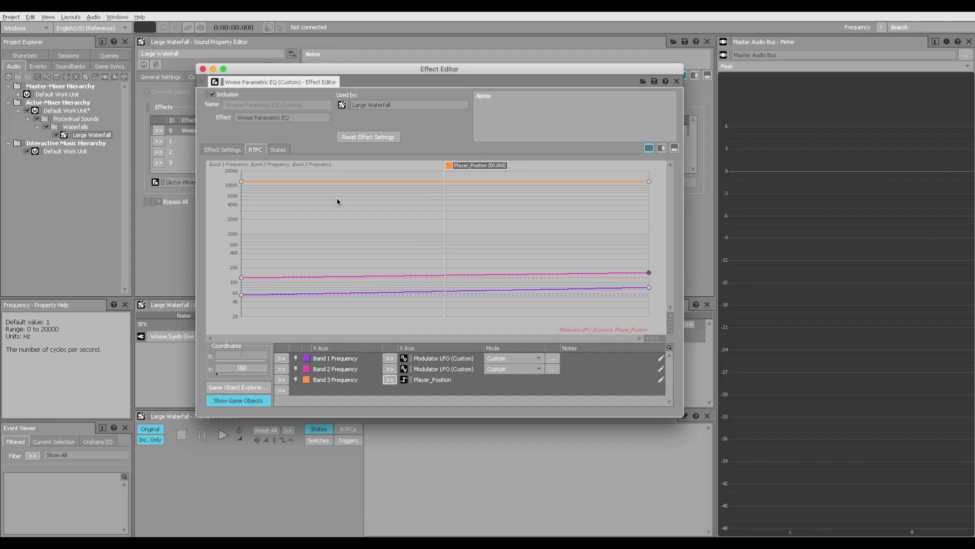
# - Set the Band 3 curve's first point to 3400 Hz and drag its last point down to 20 Hz
pyautogui.click(241, 182)
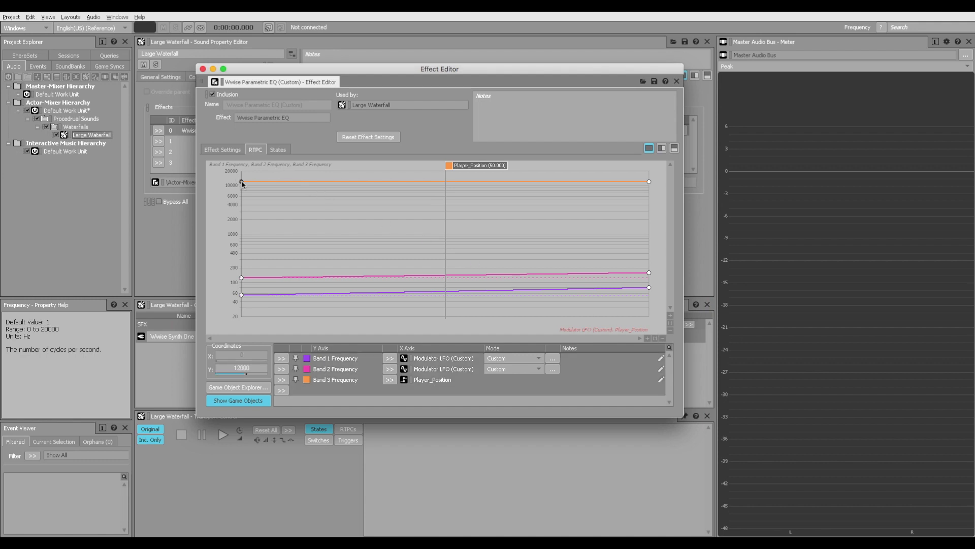
pyautogui.doubleClick(242, 367)
pyautogui.write('3400')
pyautogui.press('Return')
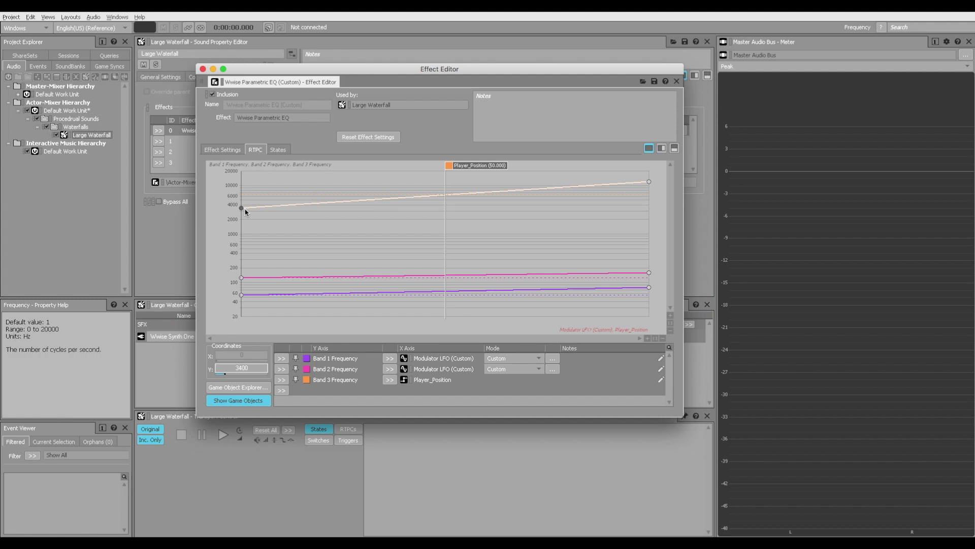
pyautogui.moveTo(448, 166); pyautogui.dragTo(242, 181)
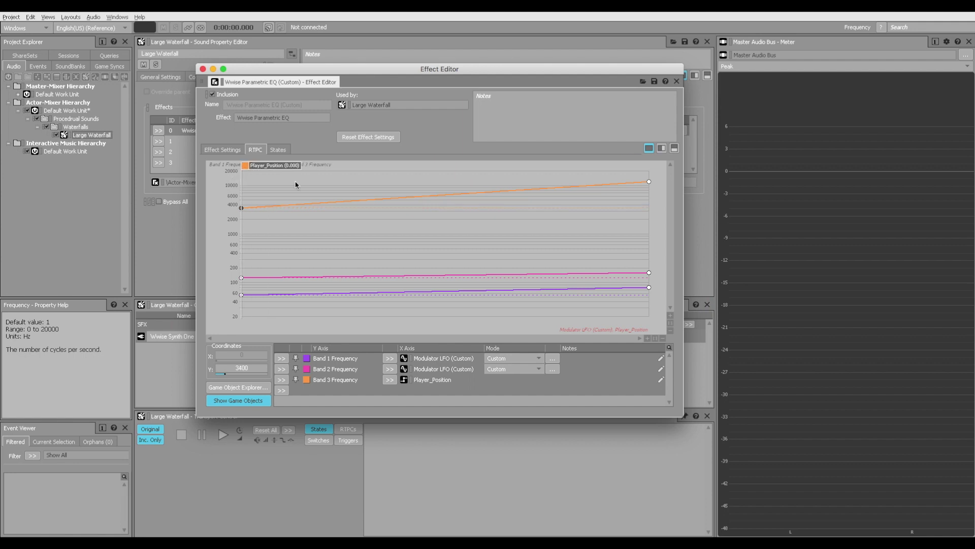
pyautogui.moveTo(649, 183); pyautogui.dragTo(661, 326)
pyautogui.moveTo(244, 167); pyautogui.dragTo(233, 167)
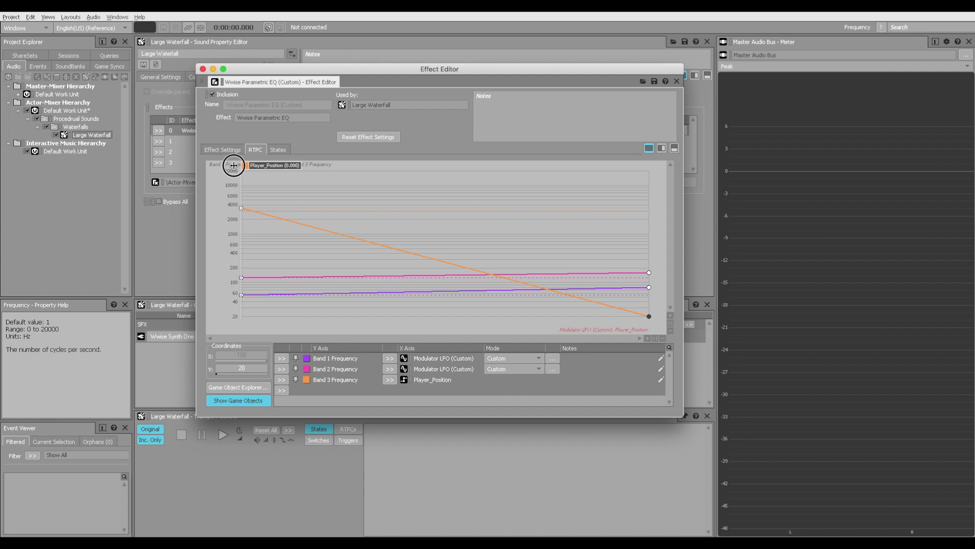
# - Audition the sound while sweeping Player_Position across the curve, then return it to 0
pyautogui.press('space')
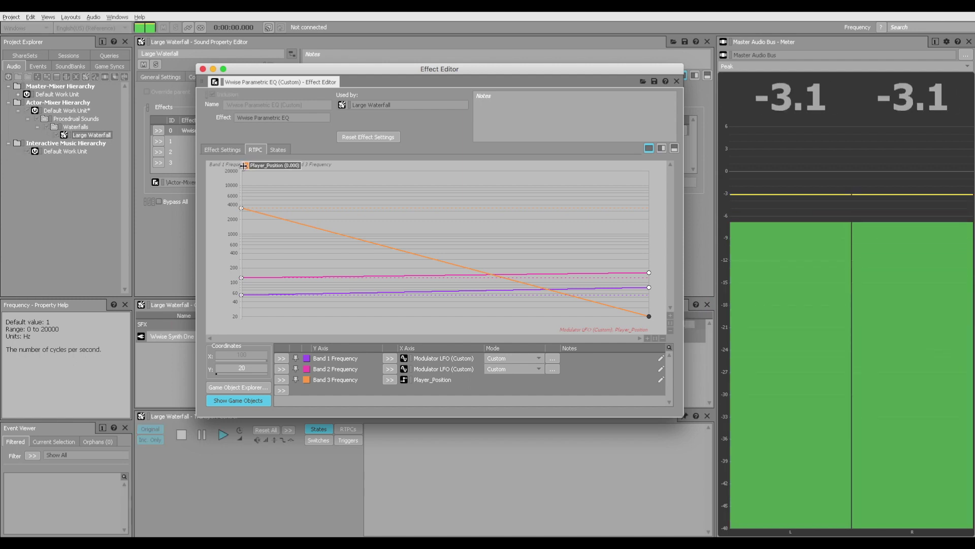
pyautogui.press('space')
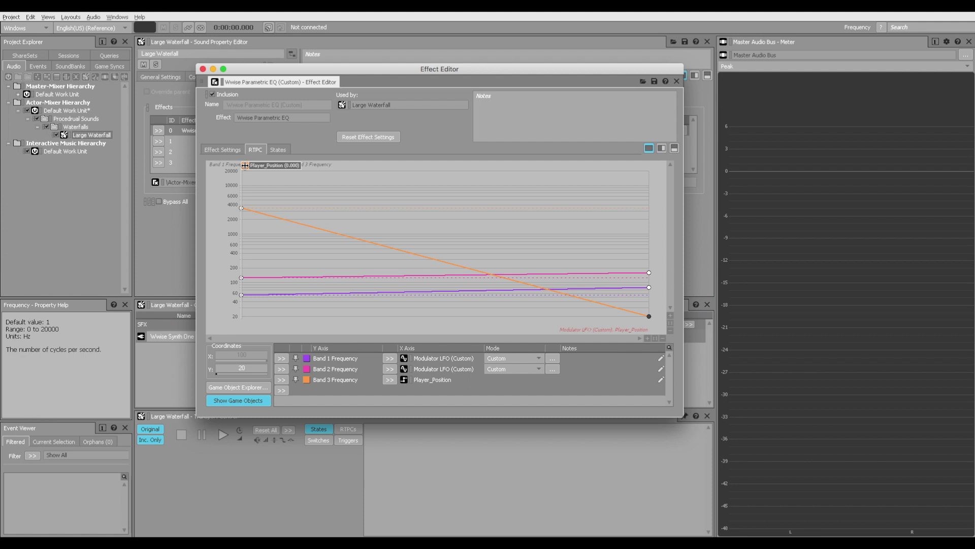
pyautogui.press('space')
pyautogui.moveTo(244, 165); pyautogui.dragTo(671, 249)
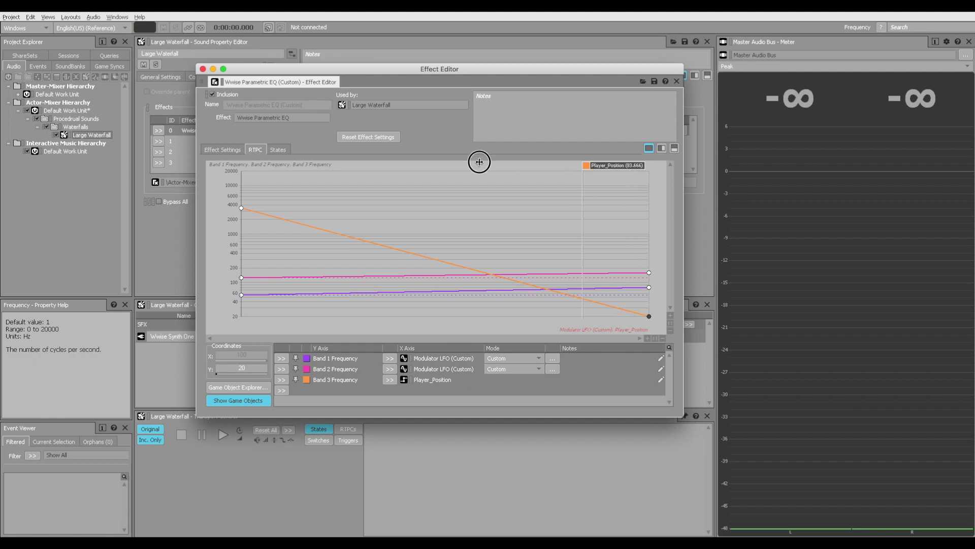
pyautogui.moveTo(480, 160); pyautogui.dragTo(120, 159)
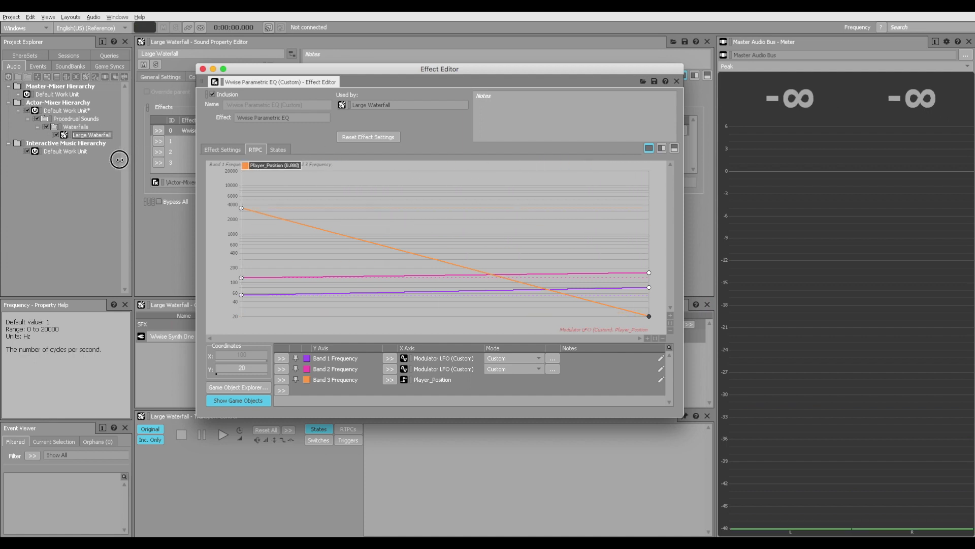
pyautogui.rightClick(308, 228)
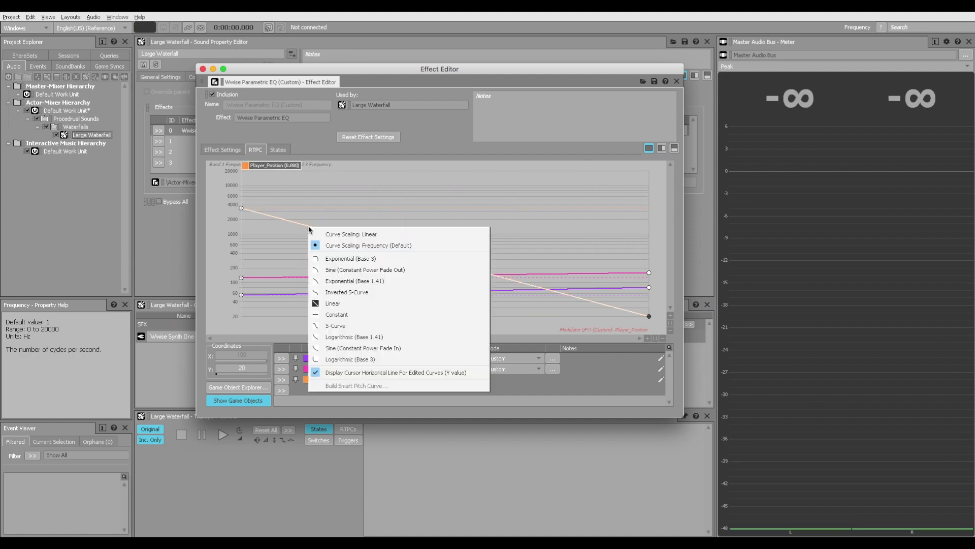
# - Give the Band 3 curve an Exponential (Base 3) shape and audition it while sweeping Player_Position
pyautogui.click(347, 259)
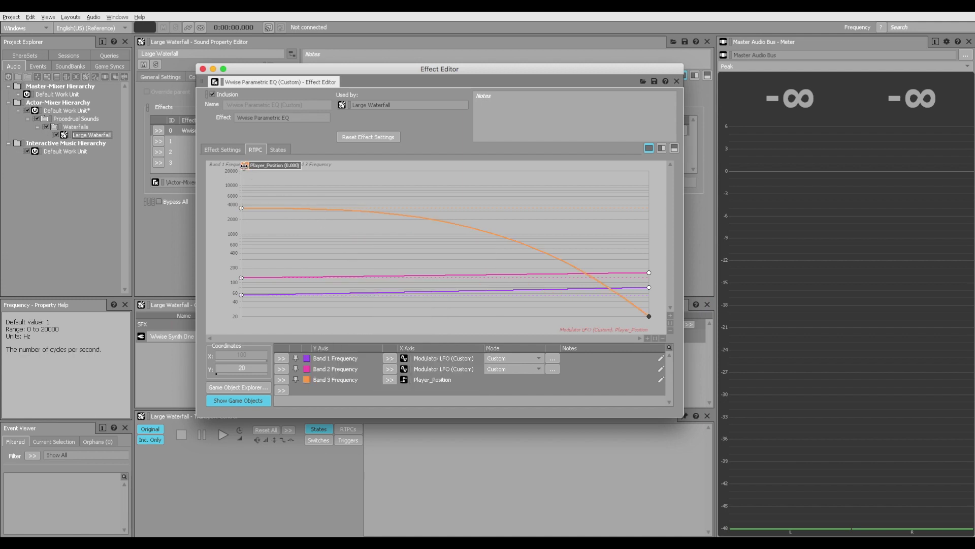
pyautogui.press('space')
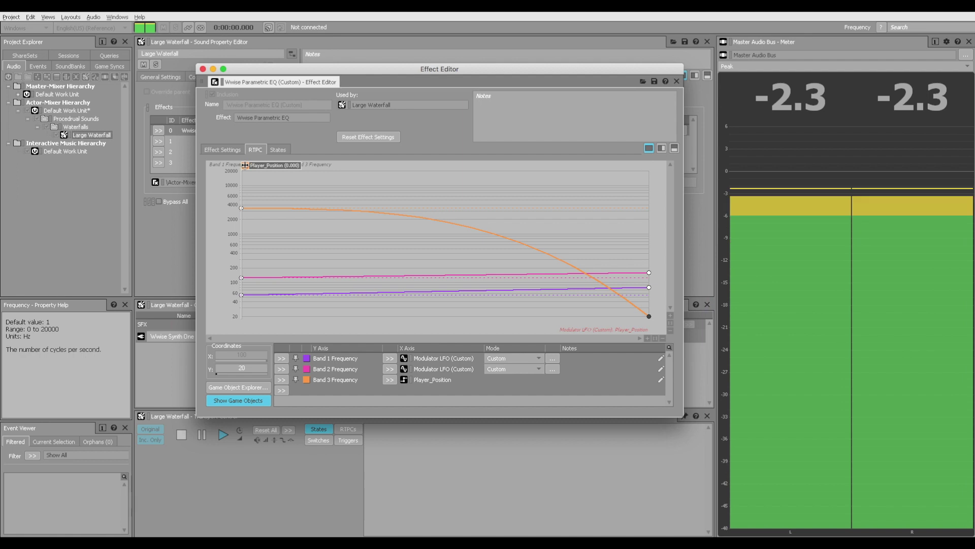
pyautogui.moveTo(243, 165); pyautogui.dragTo(301, 179)
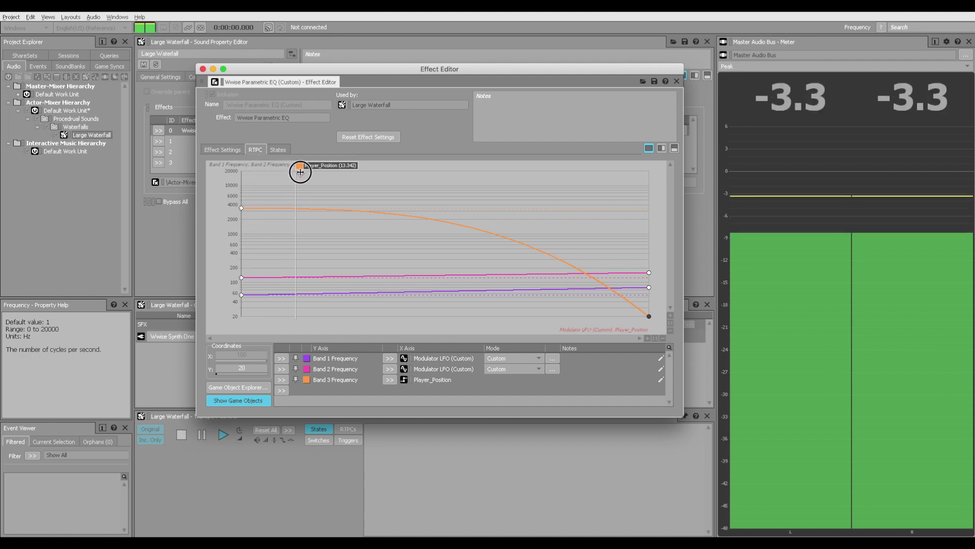
pyautogui.moveTo(301, 179); pyautogui.dragTo(492, 218)
pyautogui.press('space')
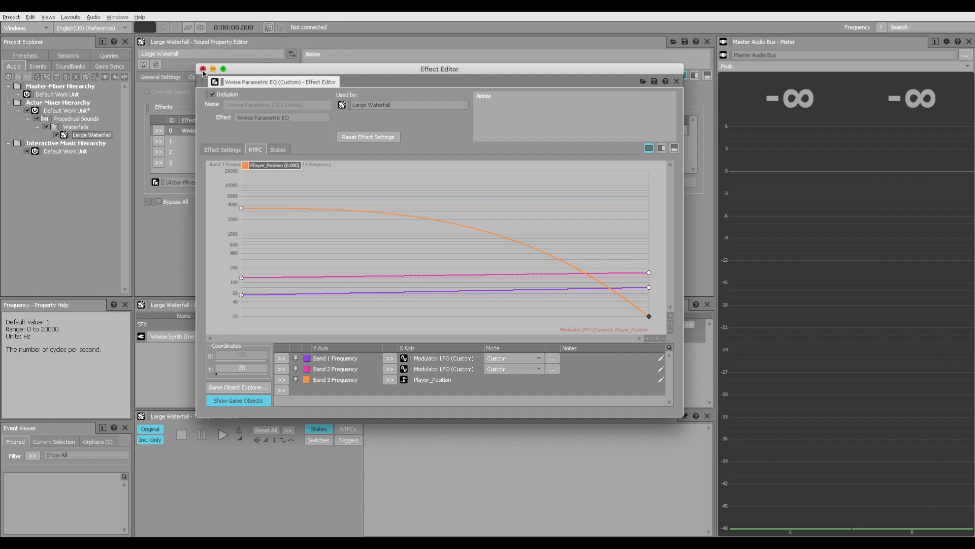
pyautogui.click(226, 151)
# - Close the effect editor and play Large Waterfall with the finished EQ
pyautogui.click(203, 70)
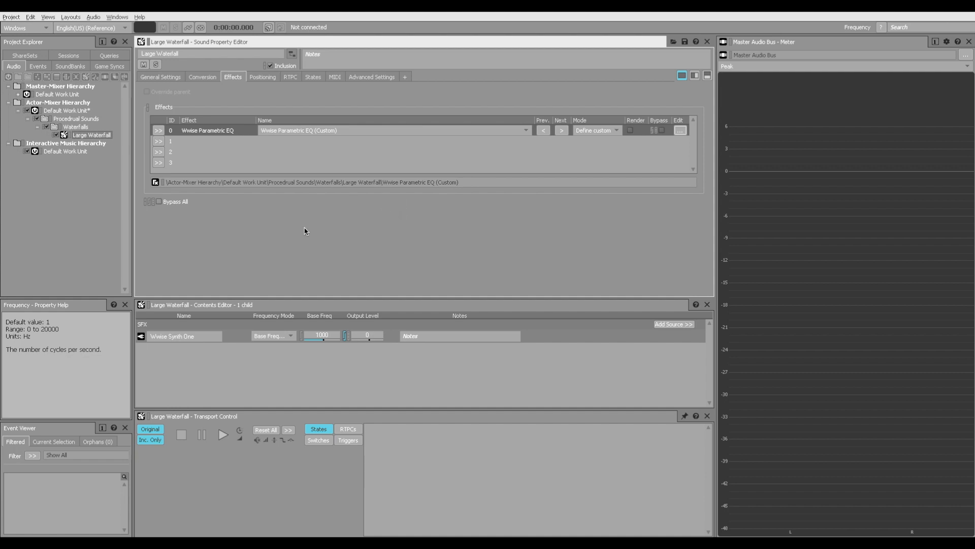
pyautogui.press('space')
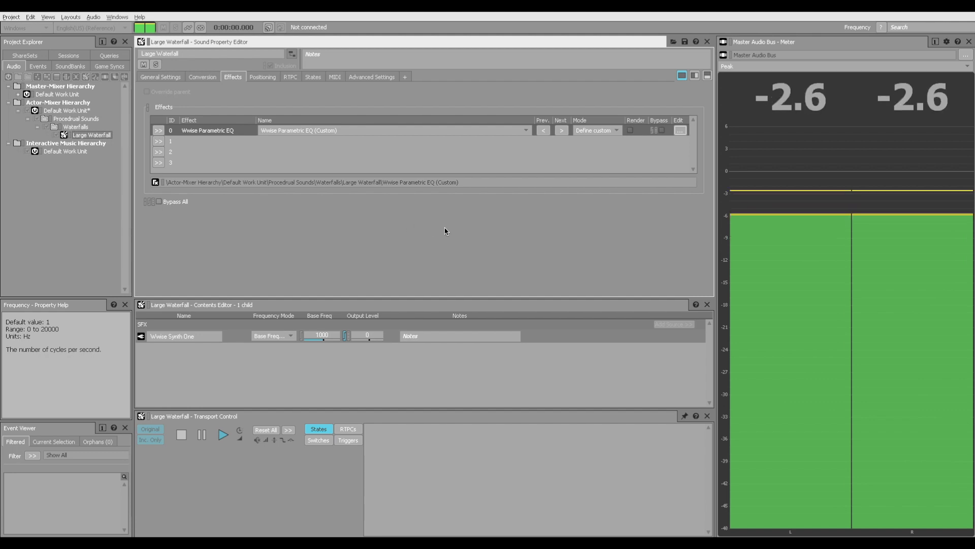
pyautogui.press('space')
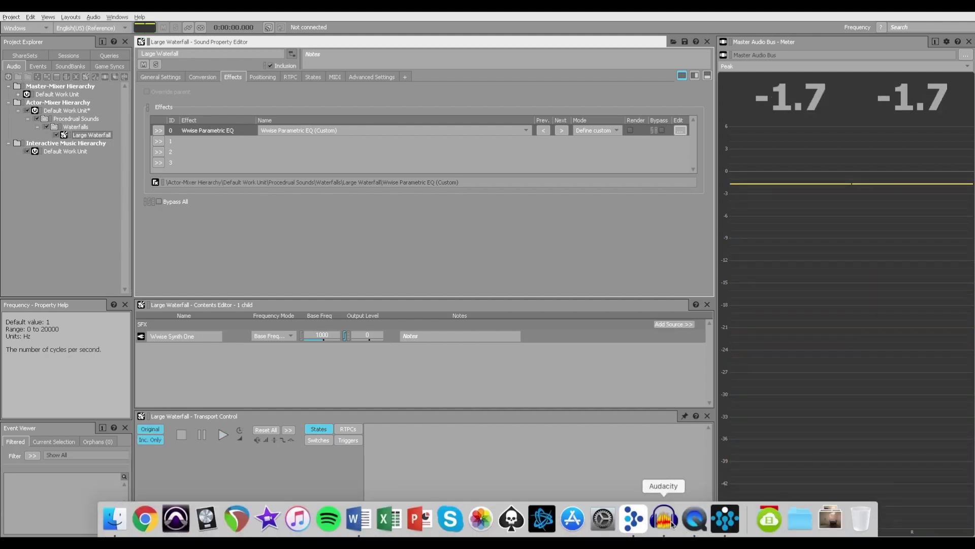
pyautogui.click(664, 523)
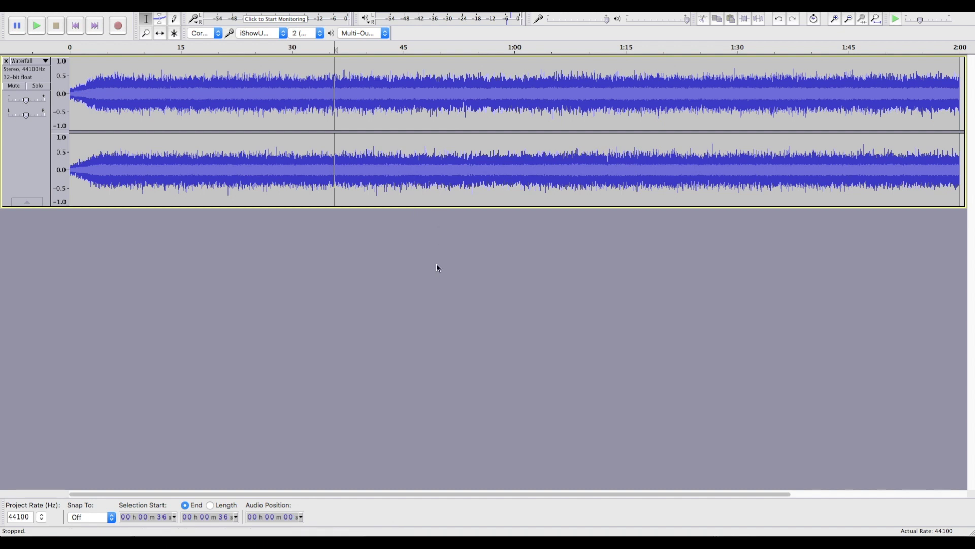
# - Play the Waterfall recording from about 36 seconds, then stop it
pyautogui.press('space')
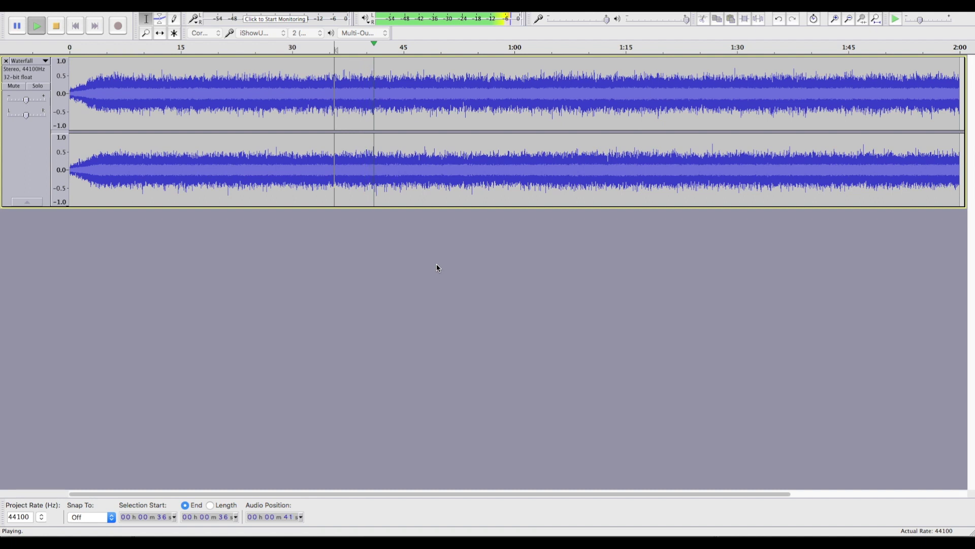
pyautogui.press('space')
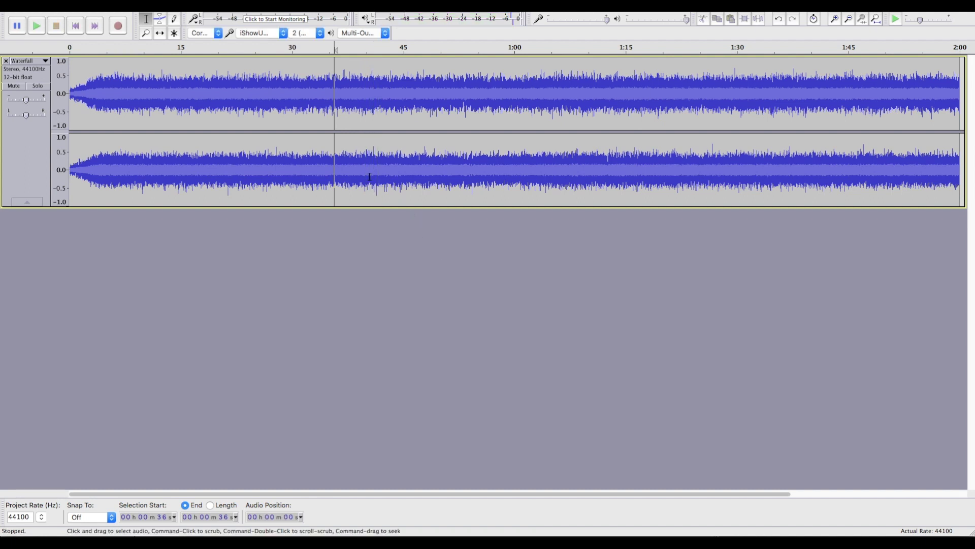